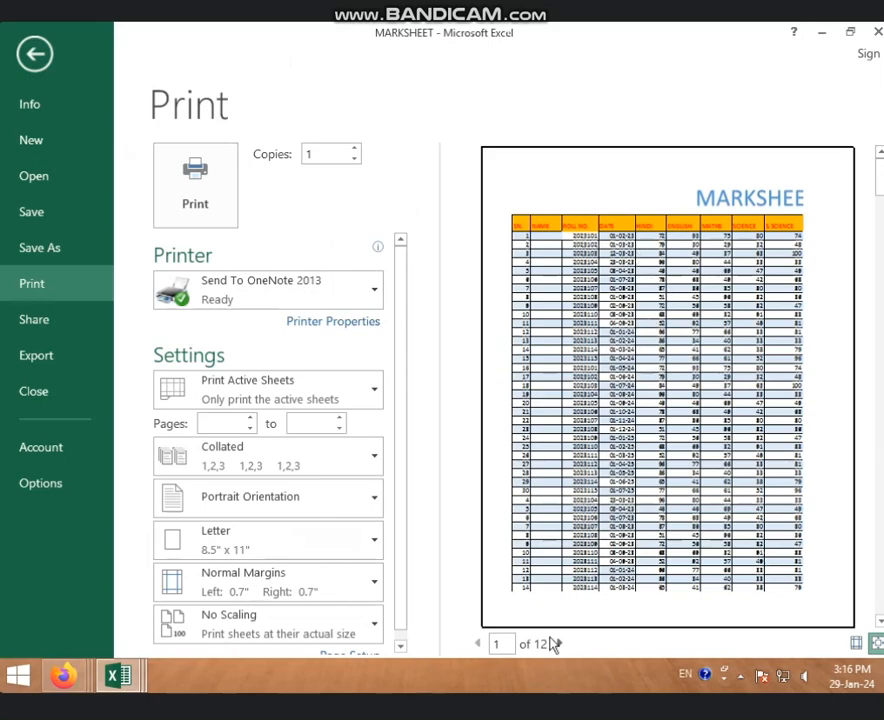
Page through the print preview as far as page 4, checking the columns, and return to the worksheet.
{"action": "left_click", "coordinate": [559, 644]}
{"action": "left_click", "coordinate": [559, 644]}
{"action": "left_click", "coordinate": [559, 644]}
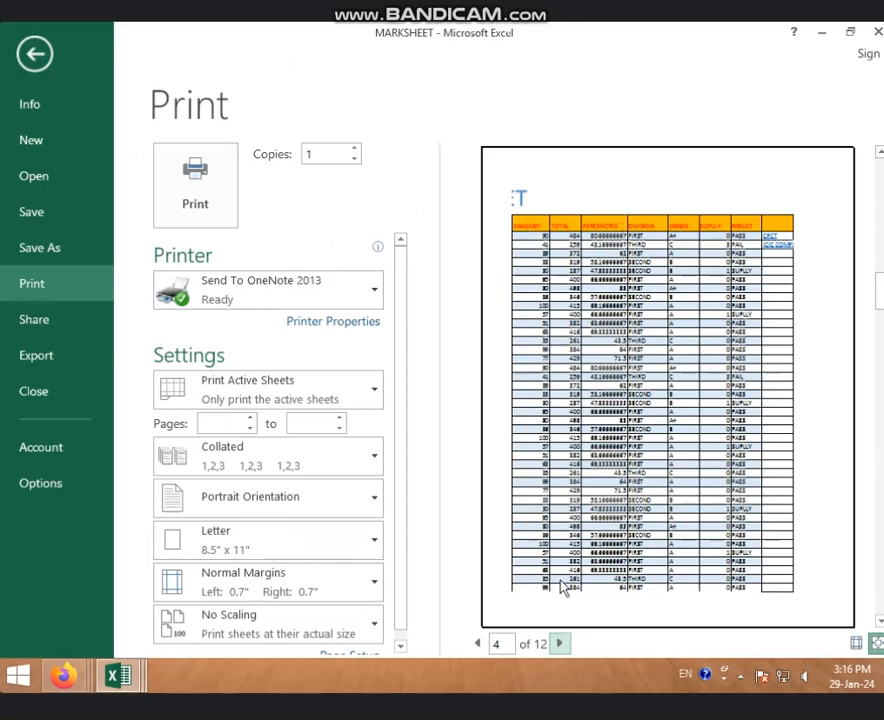
{"action": "left_click", "coordinate": [35, 65]}
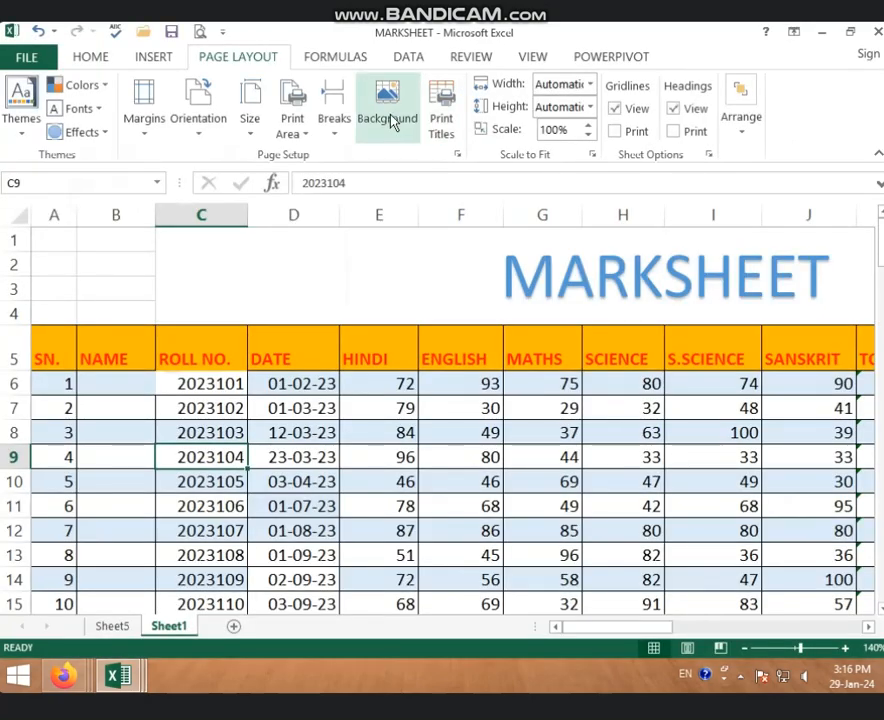
Set column A, the SN. column, as the column to repeat at left on every printed page.
{"action": "left_click", "coordinate": [442, 128]}
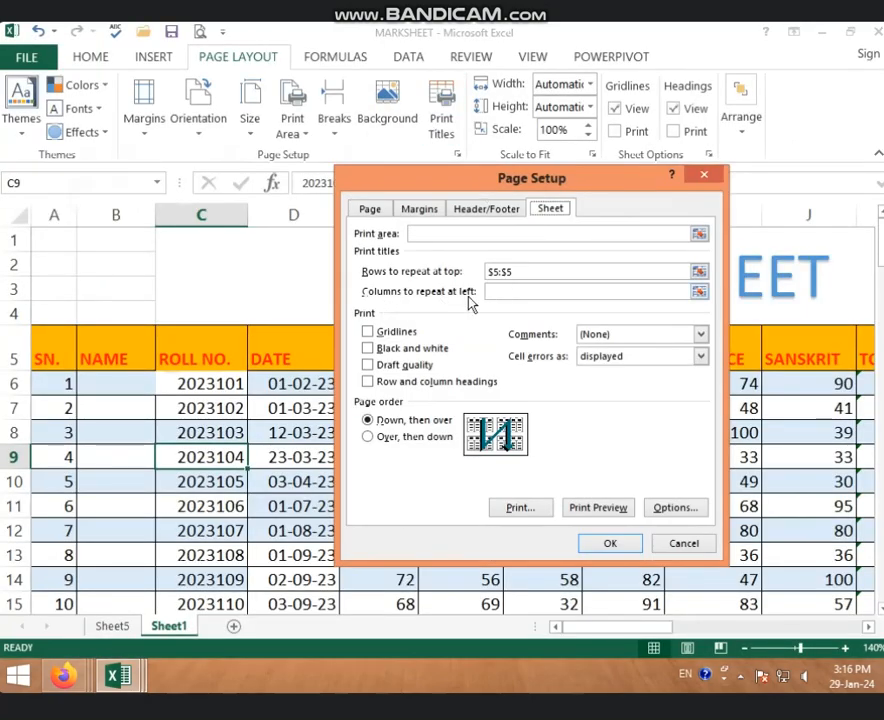
{"action": "left_click", "coordinate": [513, 292]}
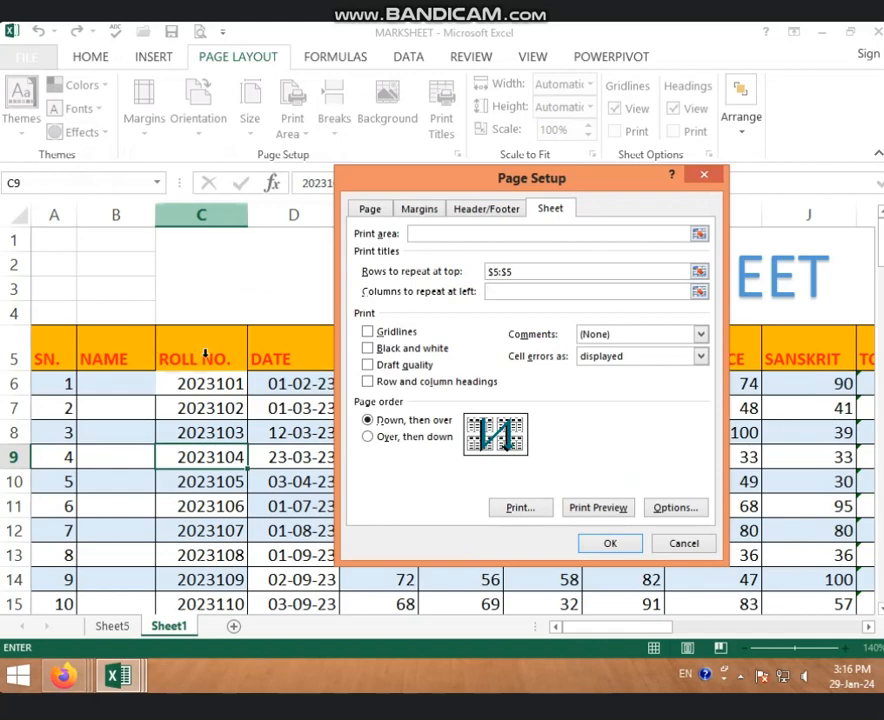
{"action": "left_click", "coordinate": [204, 355]}
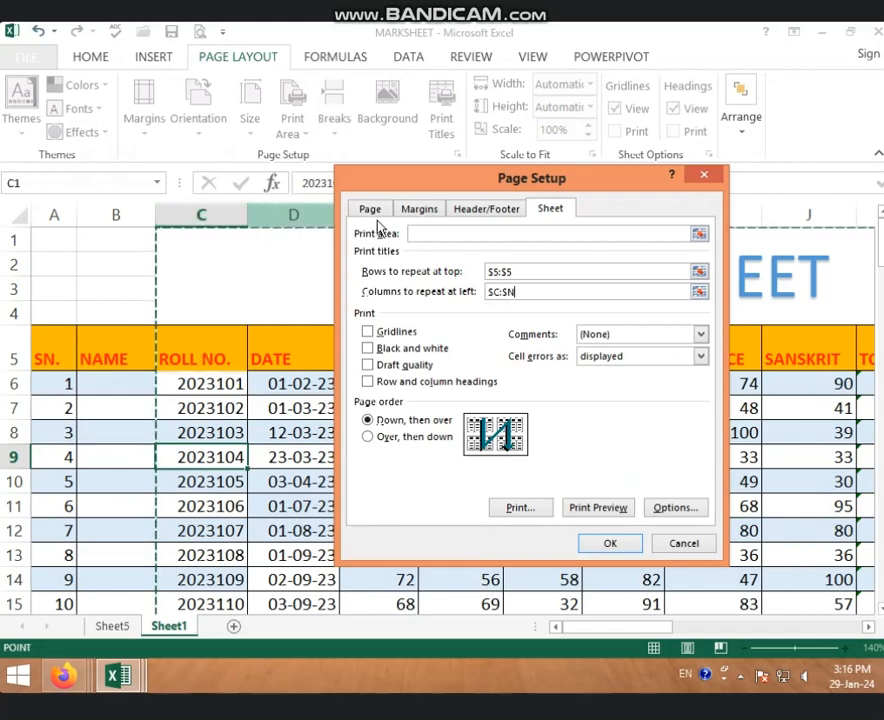
{"action": "left_click_drag", "start_coordinate": [484, 190], "coordinate": [709, 412]}
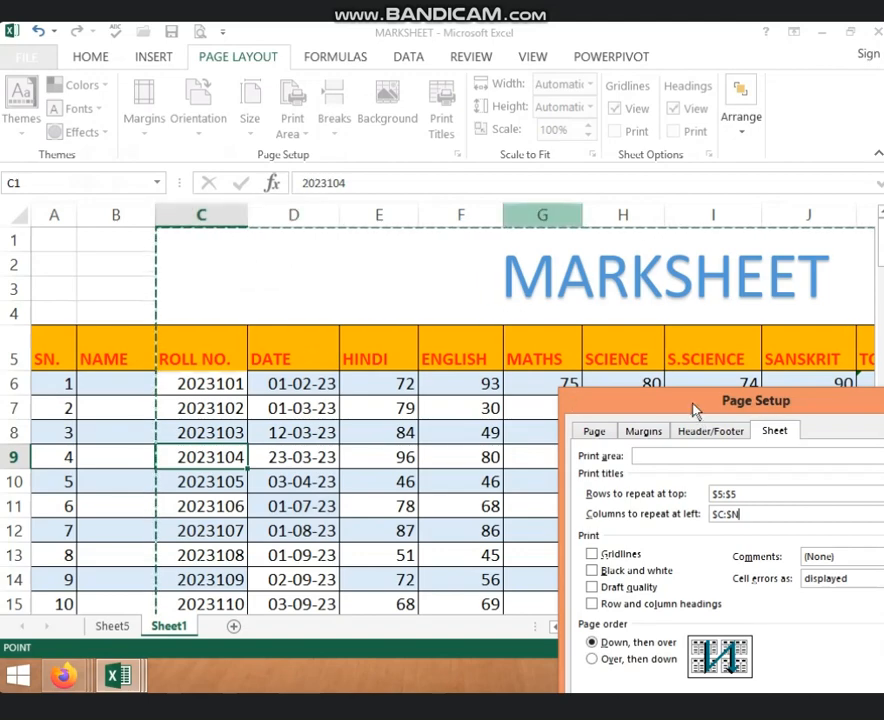
{"action": "left_click_drag", "start_coordinate": [698, 408], "coordinate": [470, 314]}
{"action": "left_click_drag", "start_coordinate": [545, 425], "coordinate": [468, 423]}
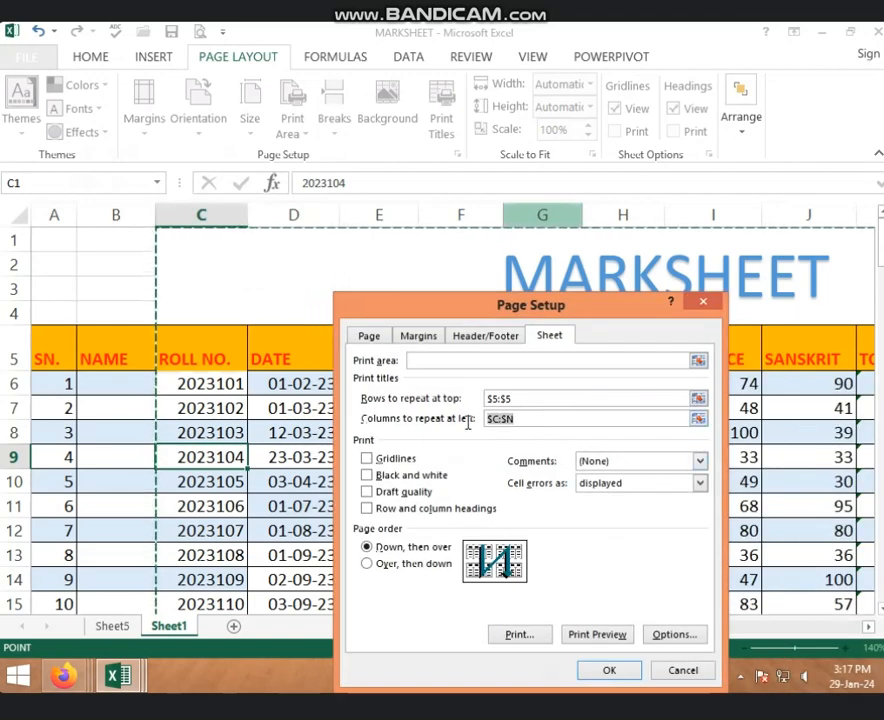
{"action": "left_click", "coordinate": [120, 213]}
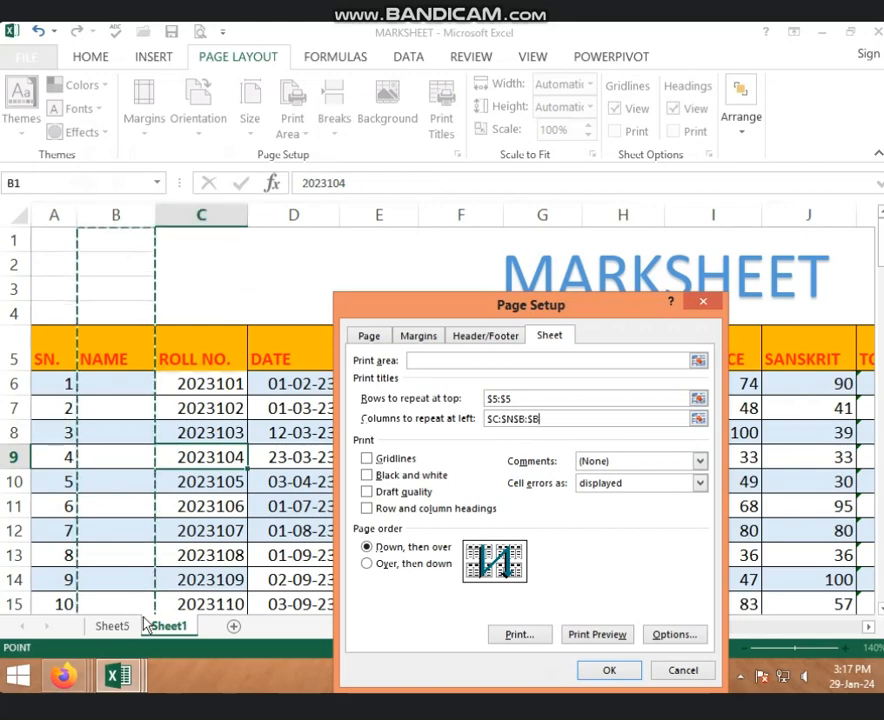
{"action": "key", "text": "BackSpace"}
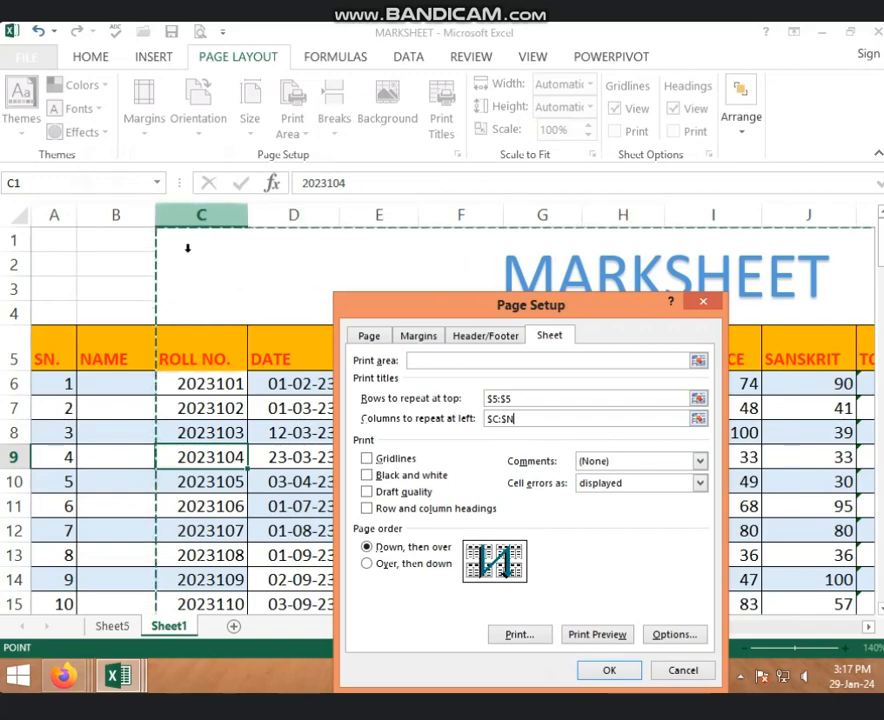
{"action": "left_click", "coordinate": [115, 214]}
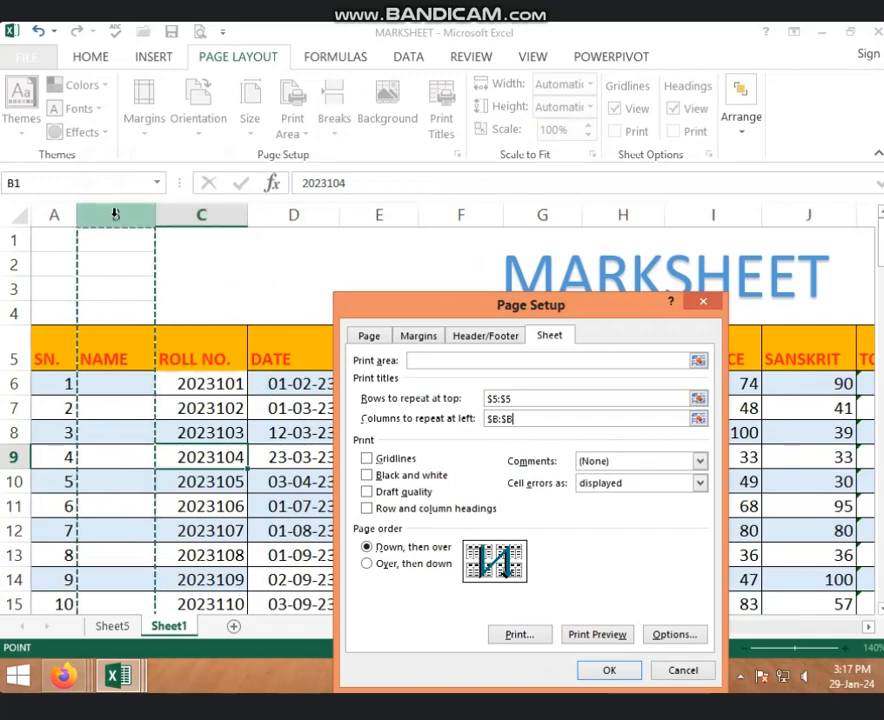
{"action": "left_click", "coordinate": [53, 212]}
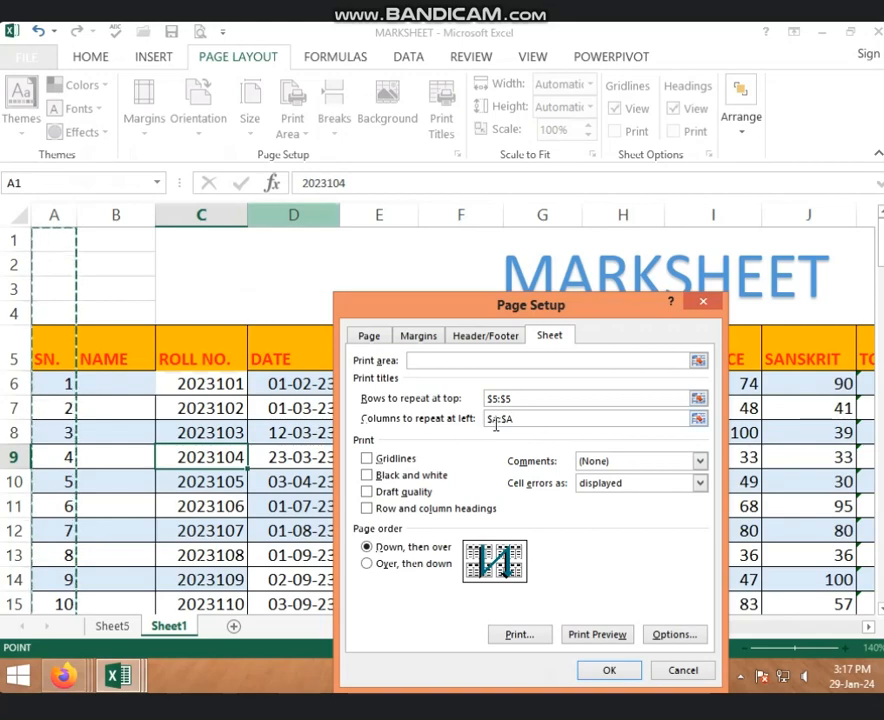
{"action": "left_click", "coordinate": [602, 676]}
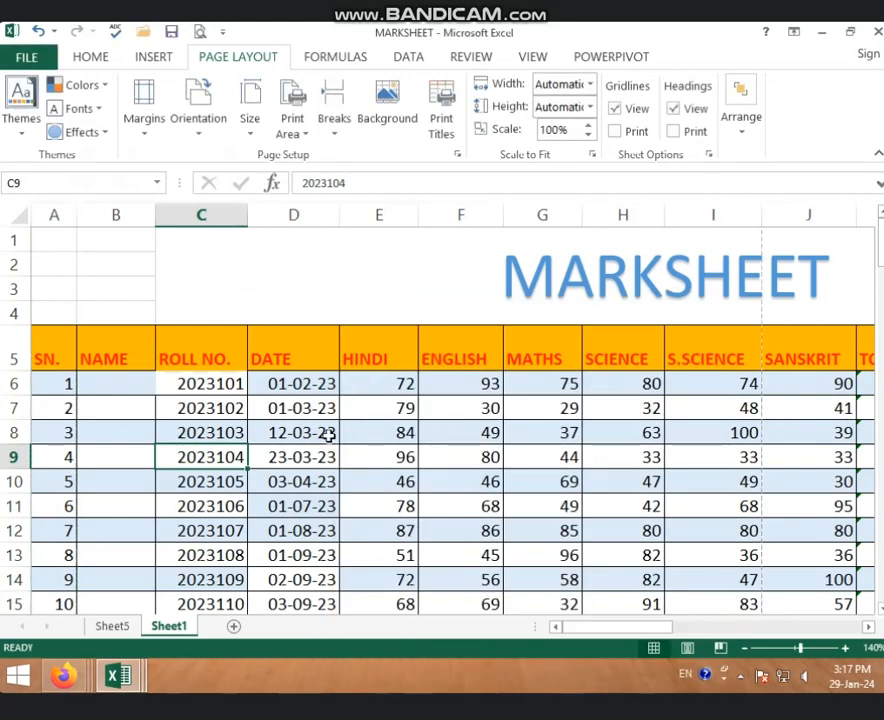
Preview the printout through page 8 to check the repeated SN. column, and return to the worksheet.
{"action": "key", "text": "ctrl+p"}
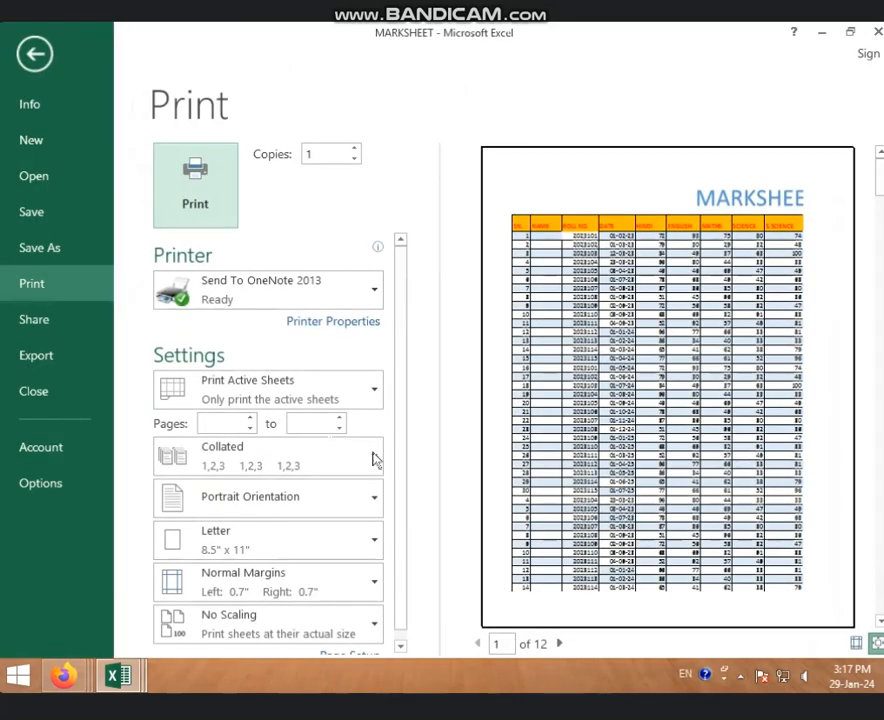
{"action": "left_click", "coordinate": [562, 645]}
{"action": "left_click", "coordinate": [561, 644]}
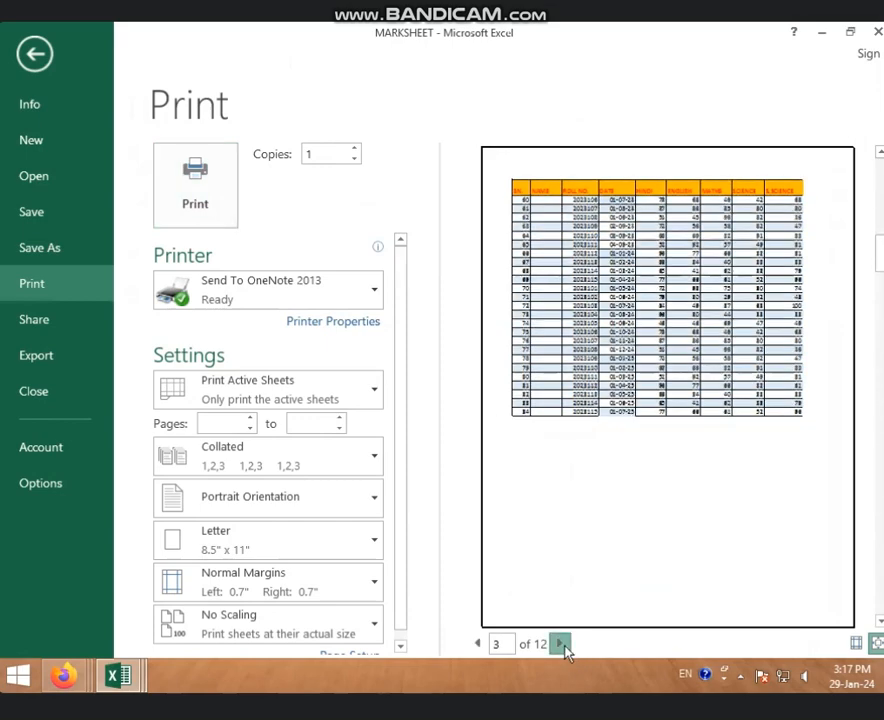
{"action": "left_click", "coordinate": [561, 644]}
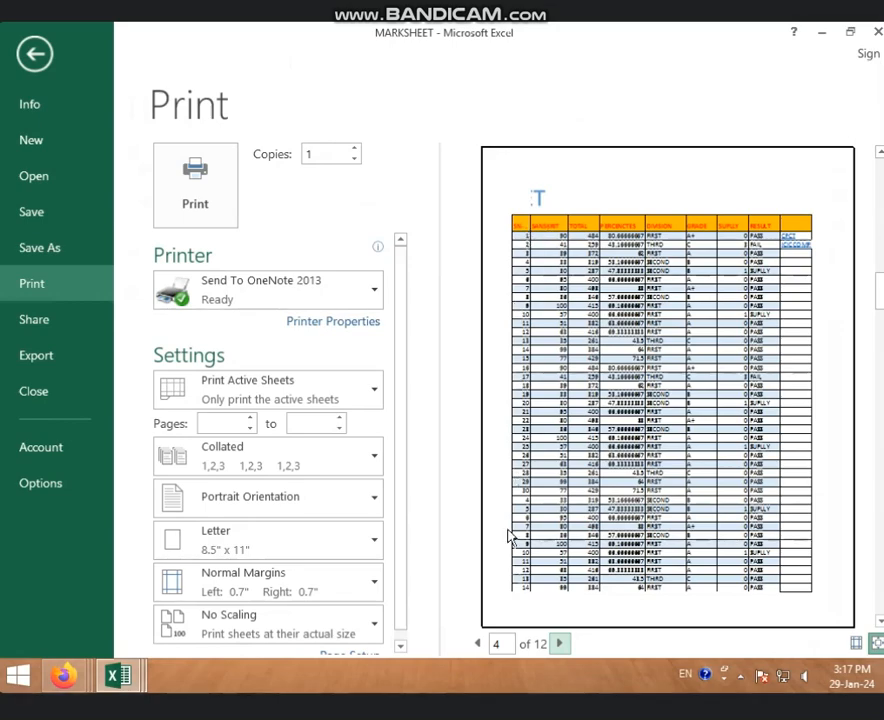
{"action": "left_click", "coordinate": [570, 645]}
{"action": "left_click", "coordinate": [570, 645]}
{"action": "left_click", "coordinate": [570, 645]}
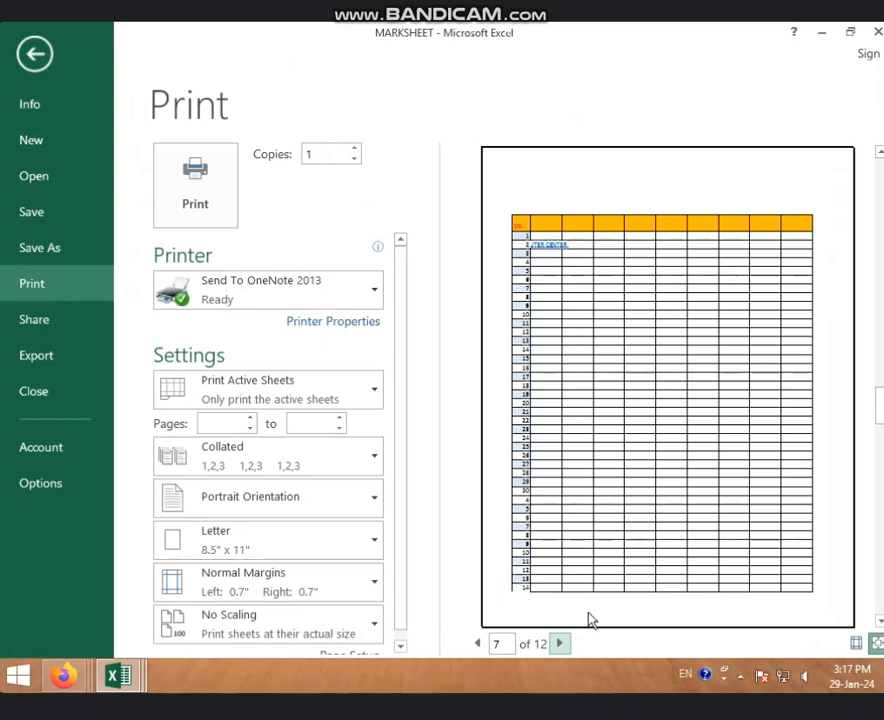
{"action": "left_click", "coordinate": [560, 643]}
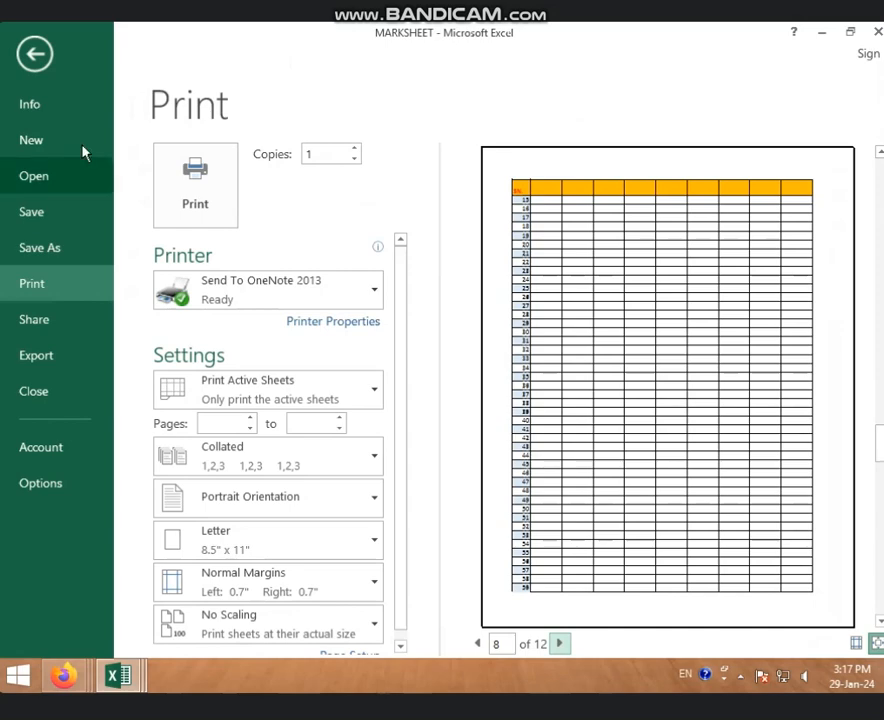
{"action": "left_click", "coordinate": [34, 54]}
{"action": "left_click", "coordinate": [358, 416]}
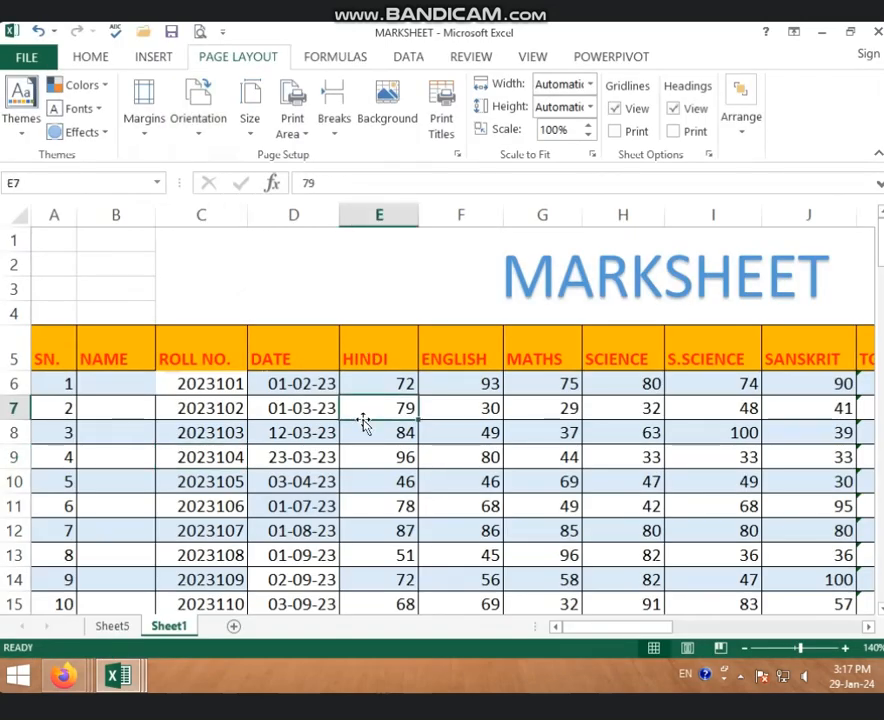
{"action": "left_click", "coordinate": [219, 284]}
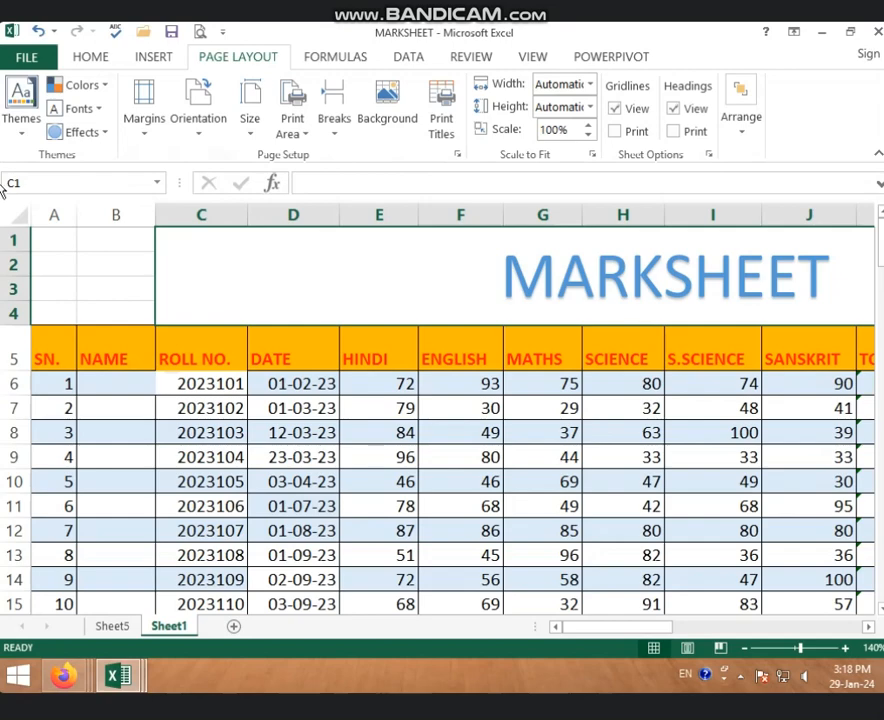
{"action": "left_click", "coordinate": [440, 122]}
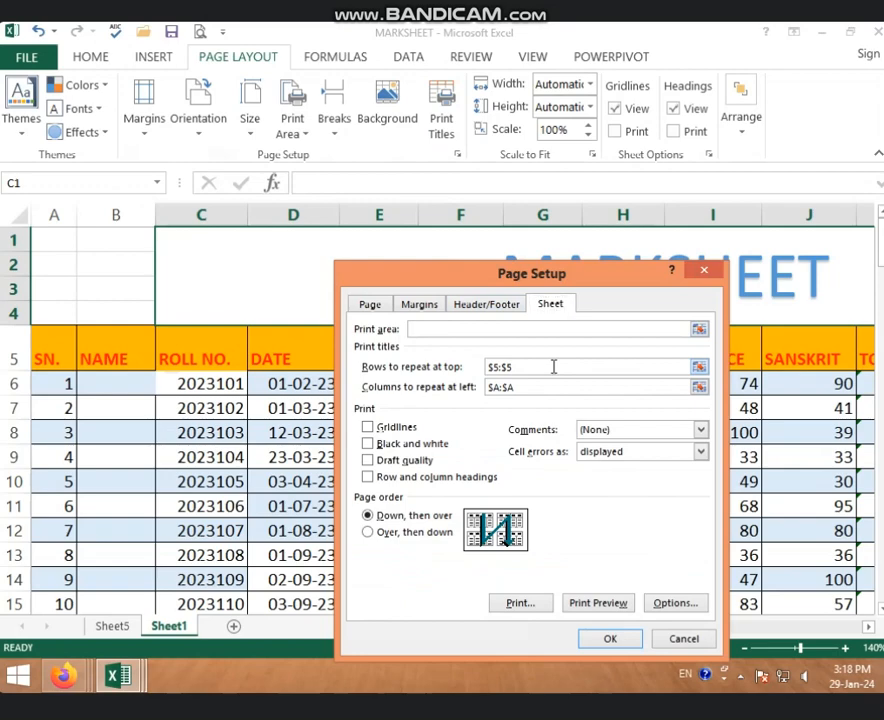
{"action": "left_click", "coordinate": [401, 370]}
{"action": "key", "text": "BackSpace"}
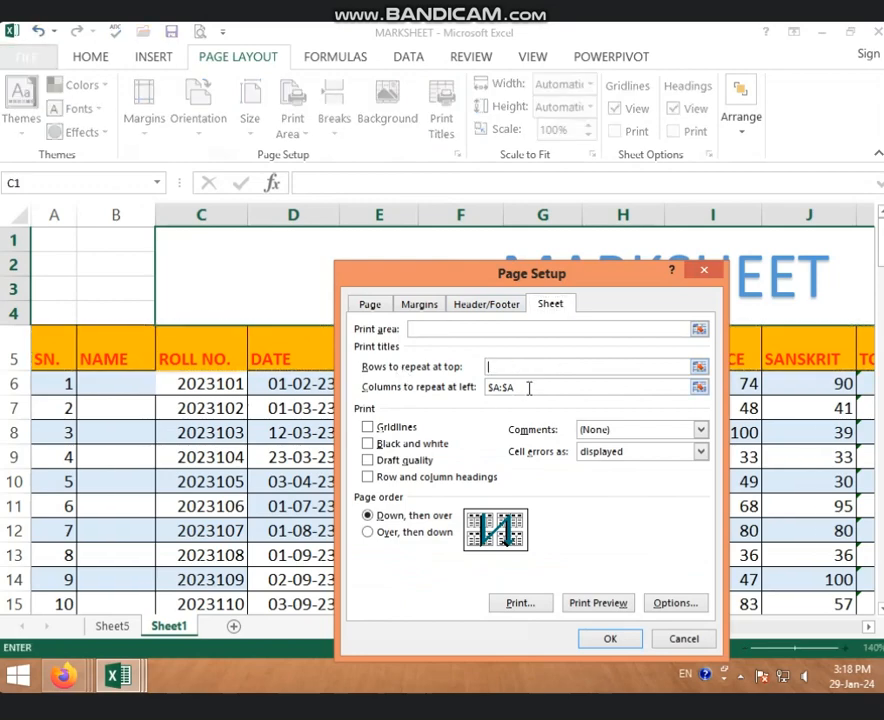
{"action": "left_click", "coordinate": [459, 391]}
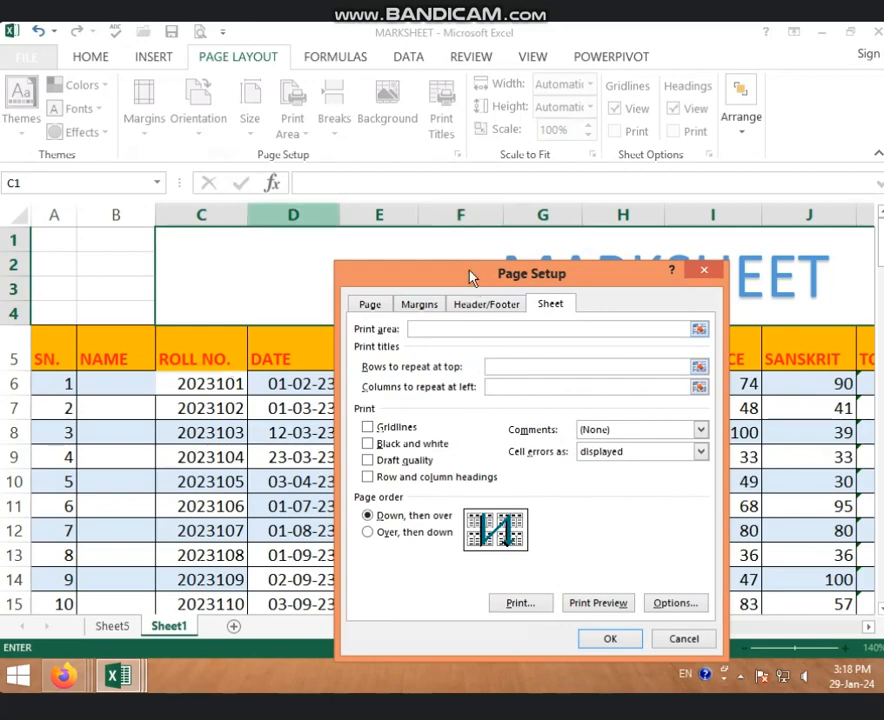
{"action": "left_click_drag", "start_coordinate": [470, 276], "coordinate": [371, 125]}
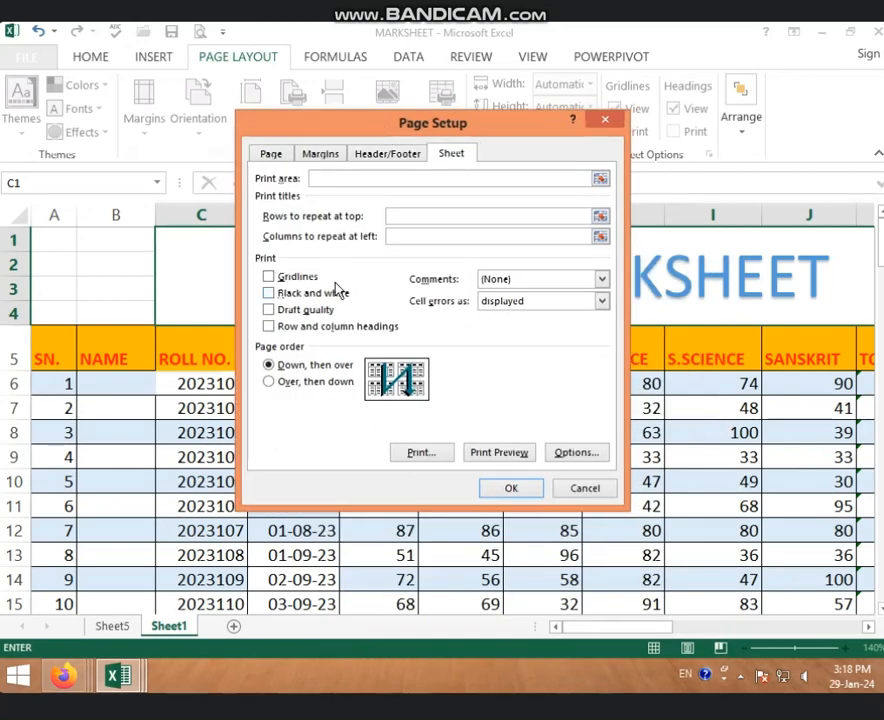
{"action": "left_click", "coordinate": [583, 489]}
{"action": "left_click", "coordinate": [454, 507]}
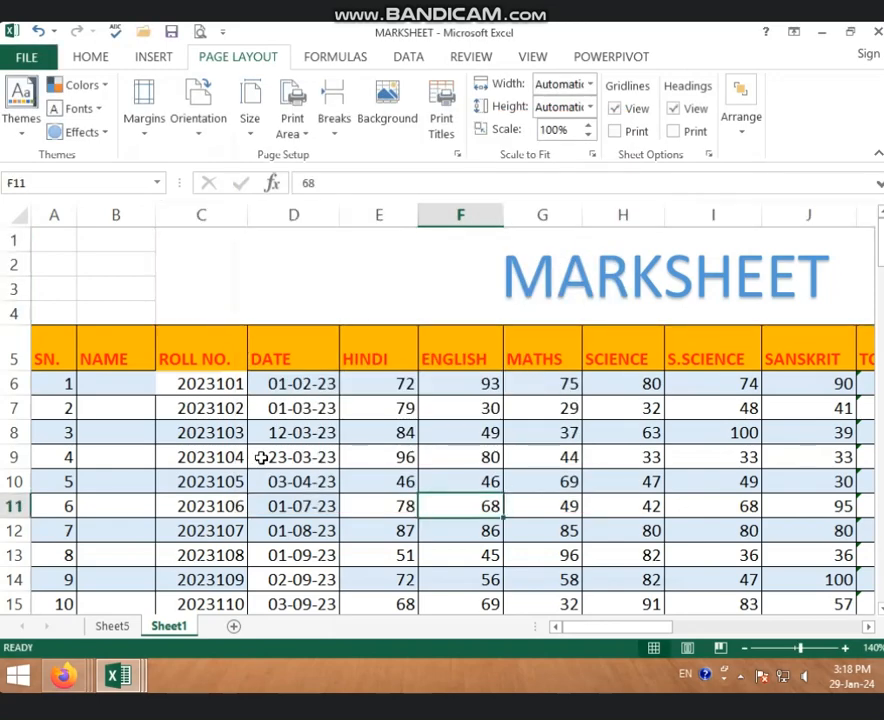
Remove all cell borders from the entire worksheet.
{"action": "scroll", "coordinate": [262, 457], "scroll_direction": "down", "scroll_amount": 2}
{"action": "left_click", "coordinate": [16, 216]}
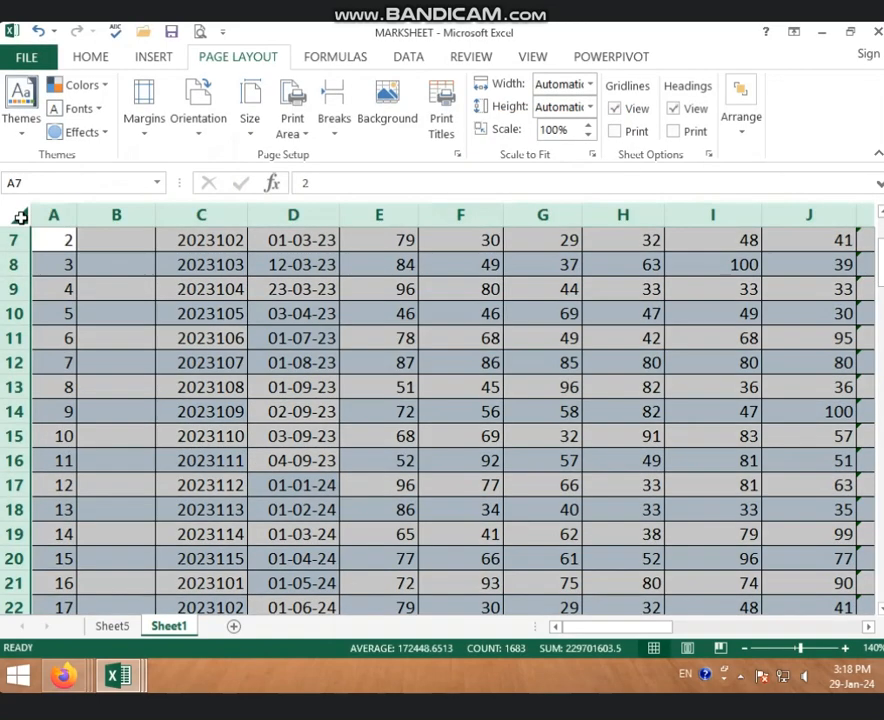
{"action": "left_click", "coordinate": [95, 60]}
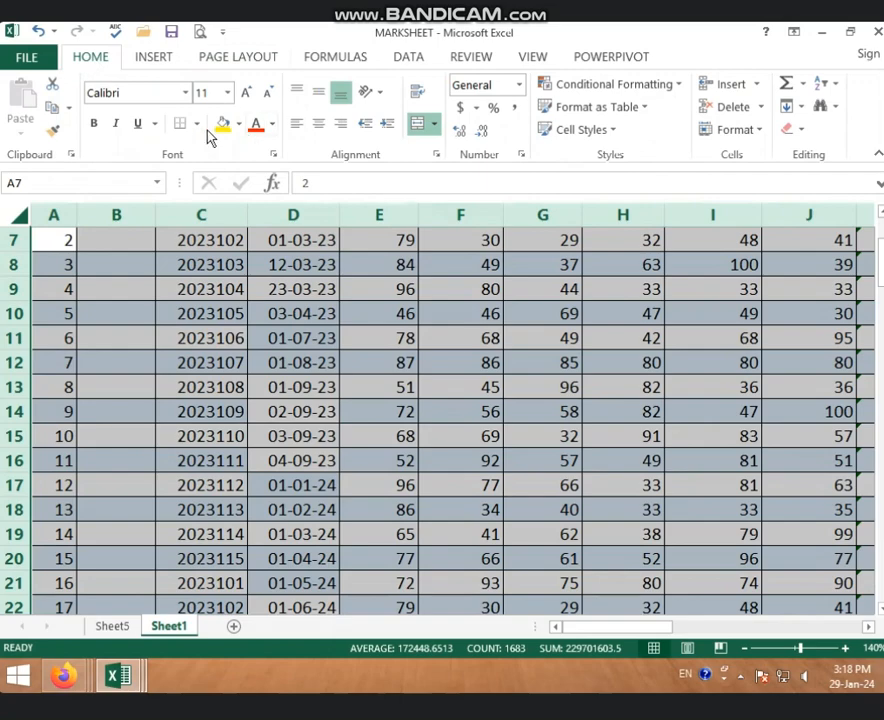
{"action": "left_click", "coordinate": [196, 124]}
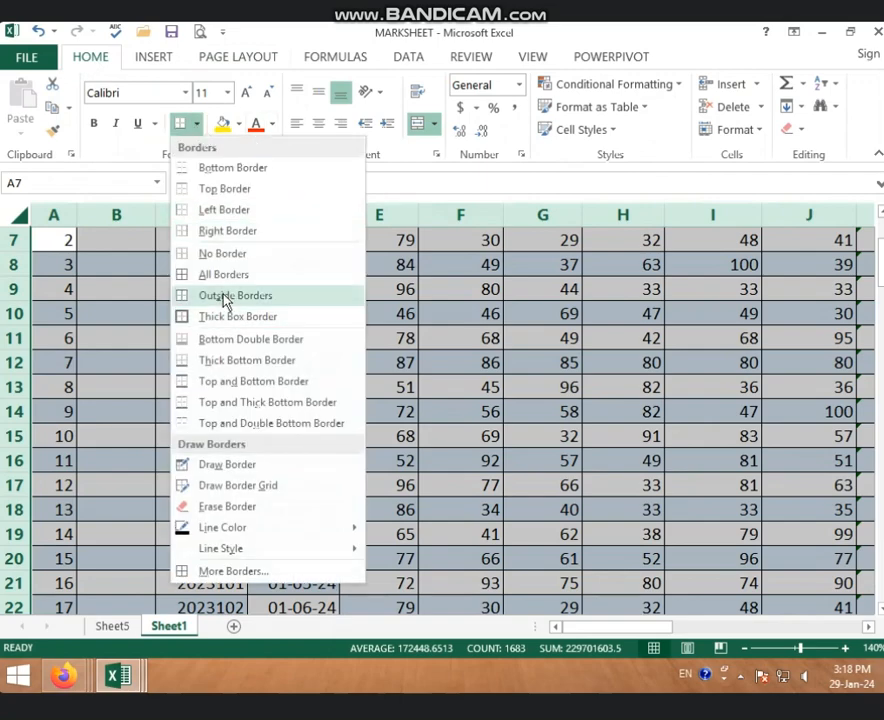
{"action": "left_click", "coordinate": [240, 275]}
{"action": "left_click", "coordinate": [335, 338]}
{"action": "scroll", "coordinate": [370, 400], "scroll_direction": "up", "scroll_amount": 2}
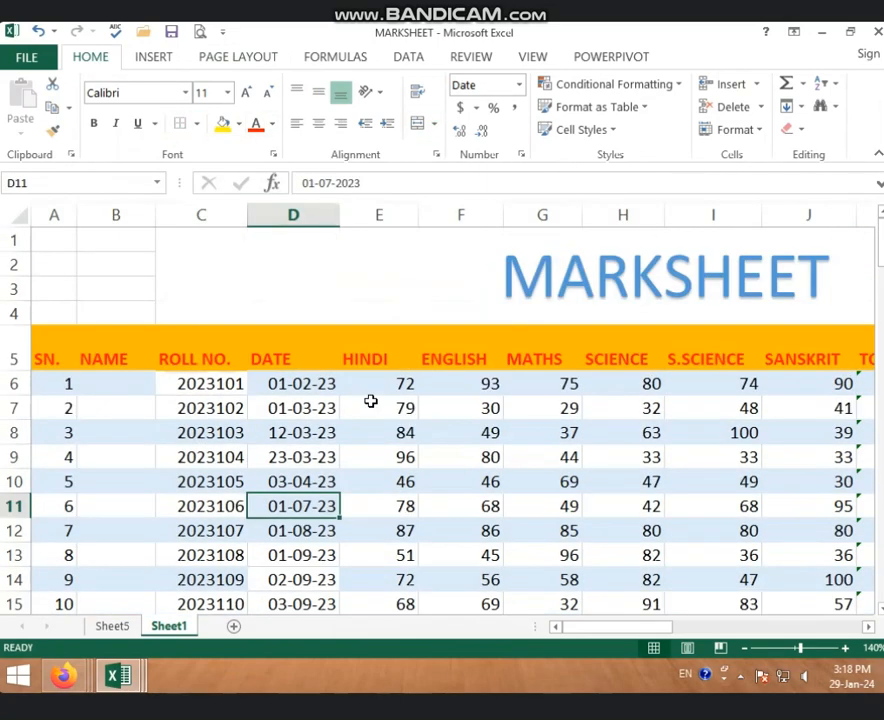
Preview the borderless printout through page 9 and return to the worksheet.
{"action": "left_click", "coordinate": [202, 407]}
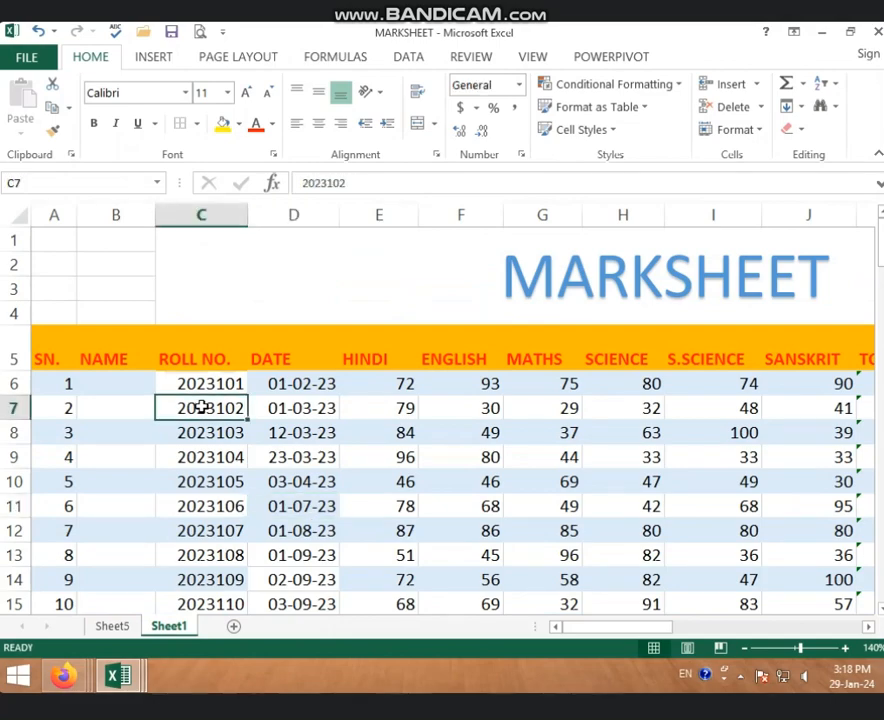
{"action": "key", "text": "ctrl+p"}
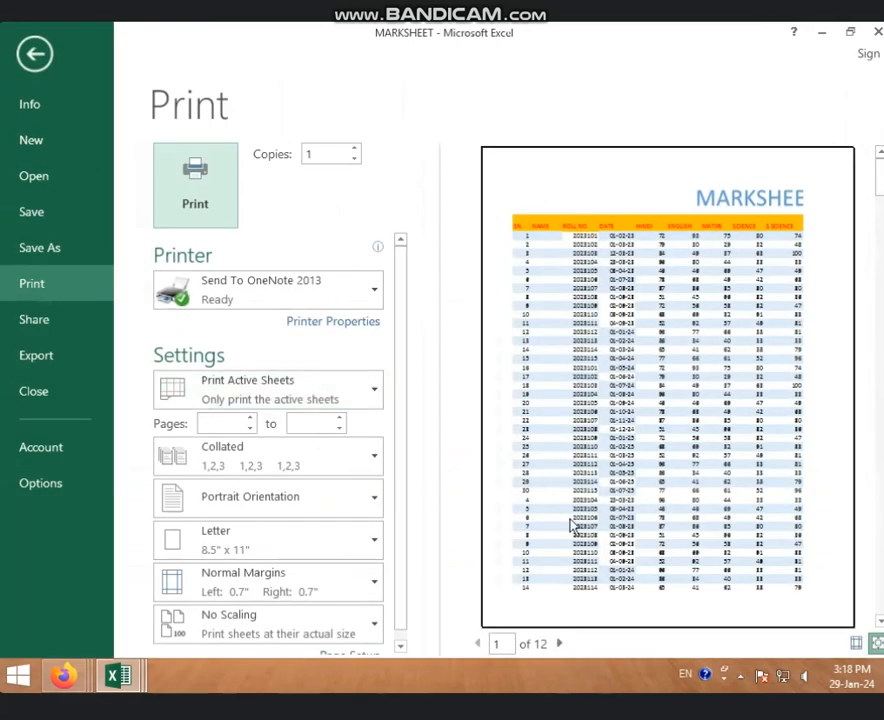
{"action": "left_click", "coordinate": [560, 645]}
{"action": "left_click", "coordinate": [560, 645]}
{"action": "left_click", "coordinate": [560, 645]}
{"action": "left_click", "coordinate": [560, 645]}
{"action": "left_click", "coordinate": [560, 645]}
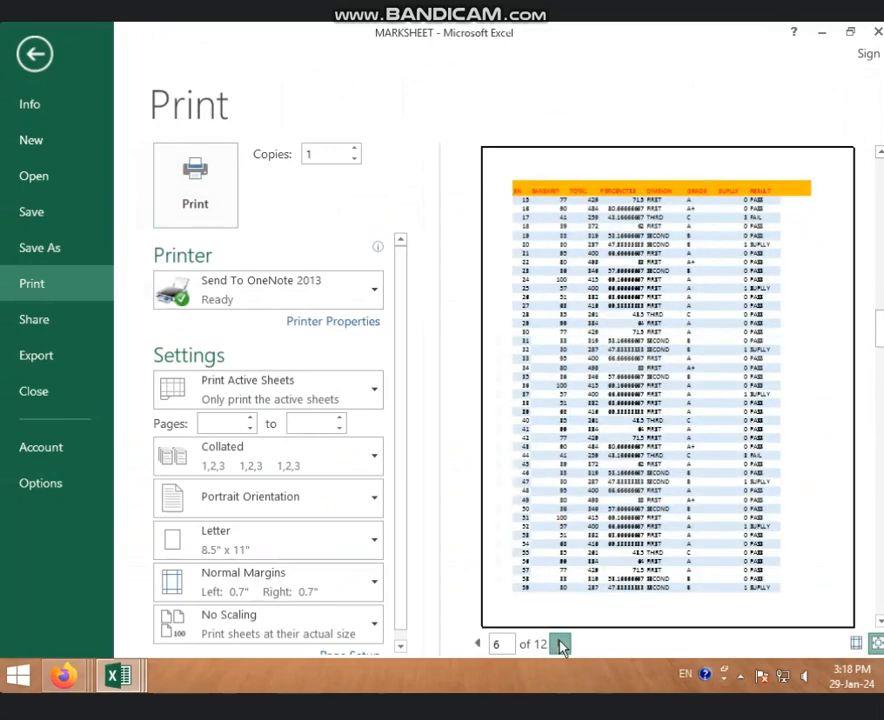
{"action": "left_click", "coordinate": [560, 645]}
{"action": "left_click", "coordinate": [560, 645]}
{"action": "left_click", "coordinate": [560, 645]}
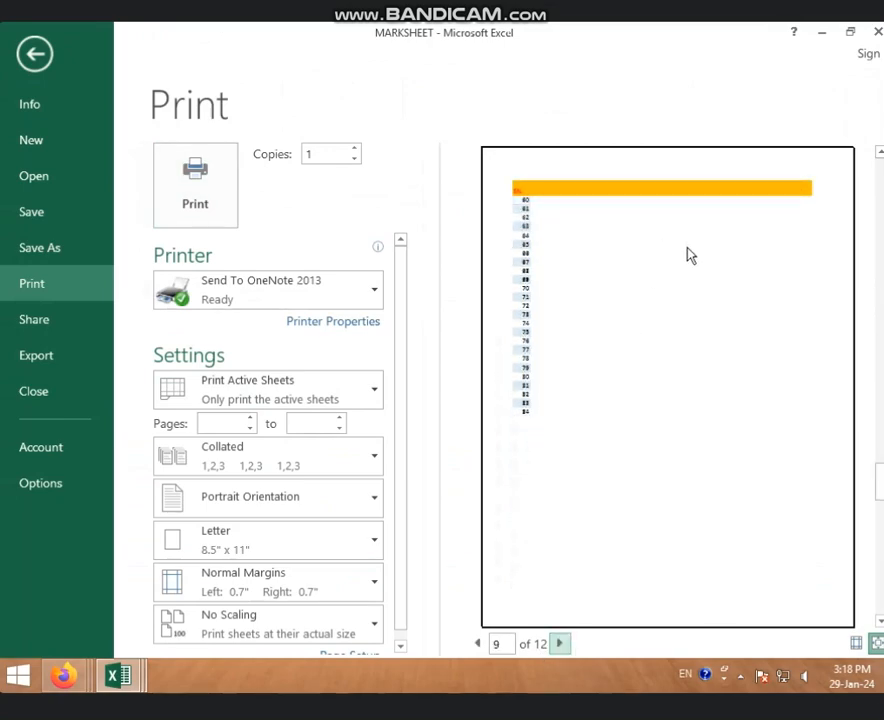
{"action": "left_click", "coordinate": [40, 60]}
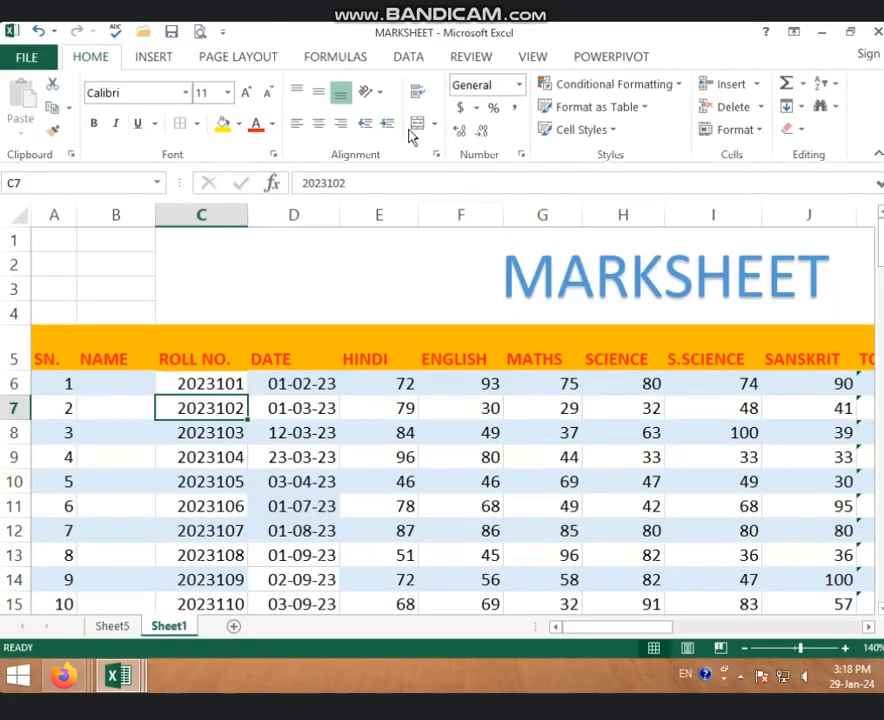
Turn on printing of gridlines for the marksheet in the page setup.
{"action": "left_click", "coordinate": [250, 60]}
{"action": "left_click", "coordinate": [444, 118]}
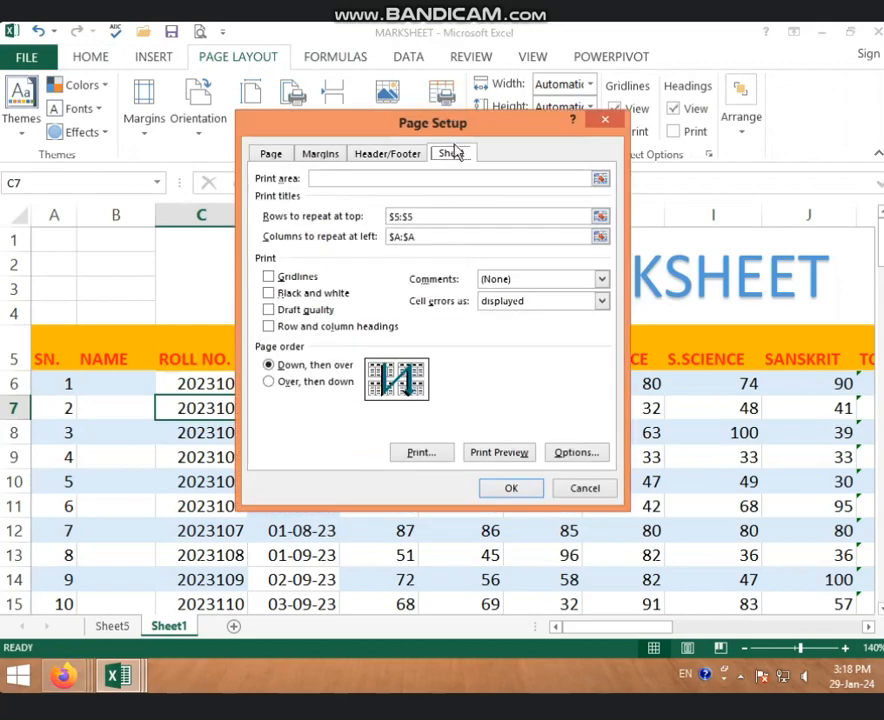
{"action": "left_click", "coordinate": [285, 280]}
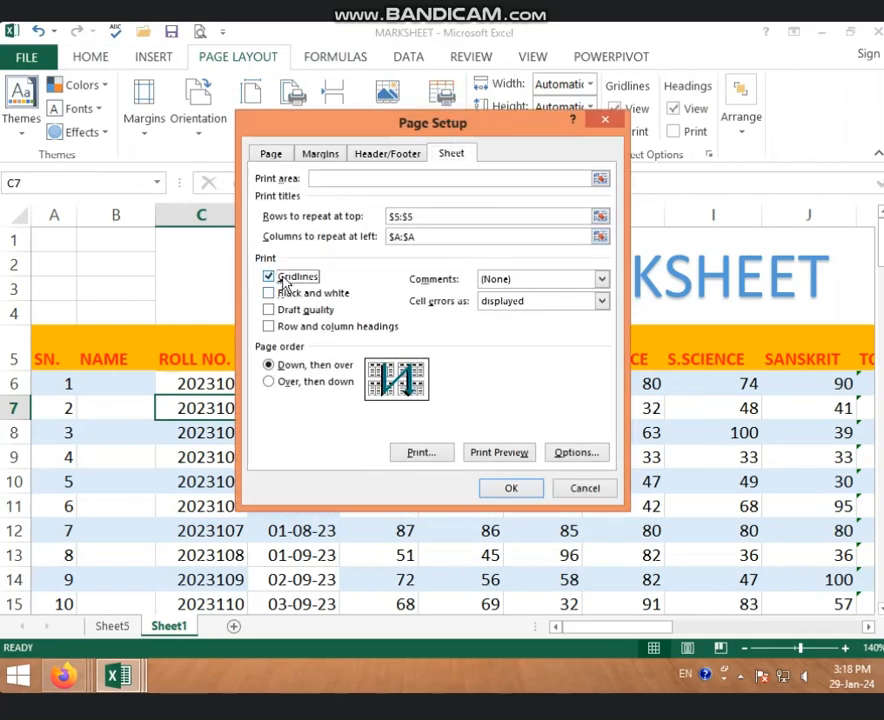
Preview the printout with gridlines through page 8 and return to the worksheet.
{"action": "left_click", "coordinate": [508, 454]}
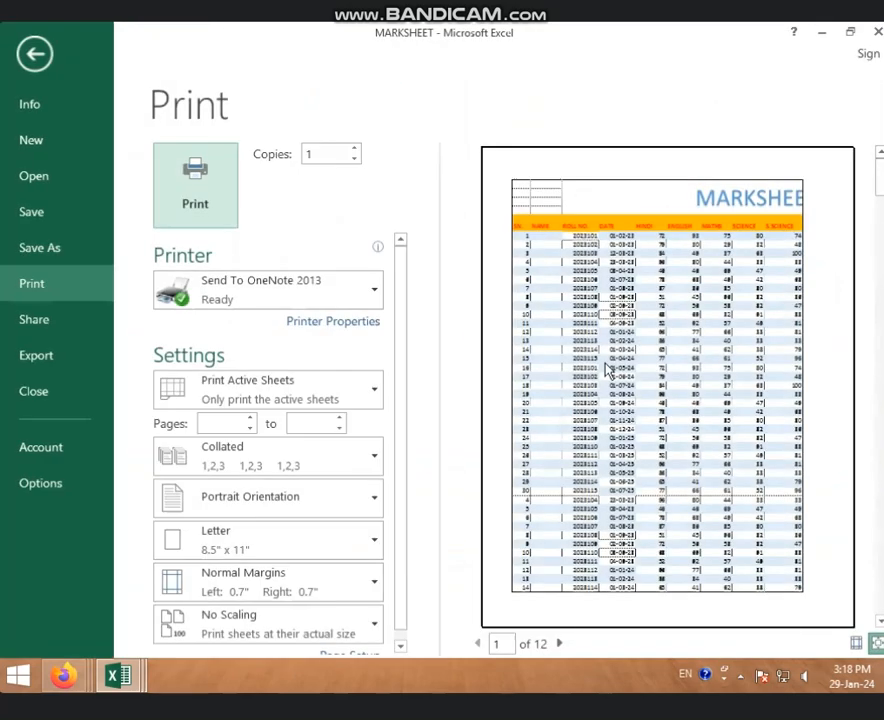
{"action": "left_click", "coordinate": [561, 645]}
{"action": "left_click", "coordinate": [561, 645]}
{"action": "left_click", "coordinate": [561, 645]}
{"action": "left_click", "coordinate": [561, 645]}
{"action": "left_click", "coordinate": [561, 645]}
{"action": "left_click", "coordinate": [561, 645]}
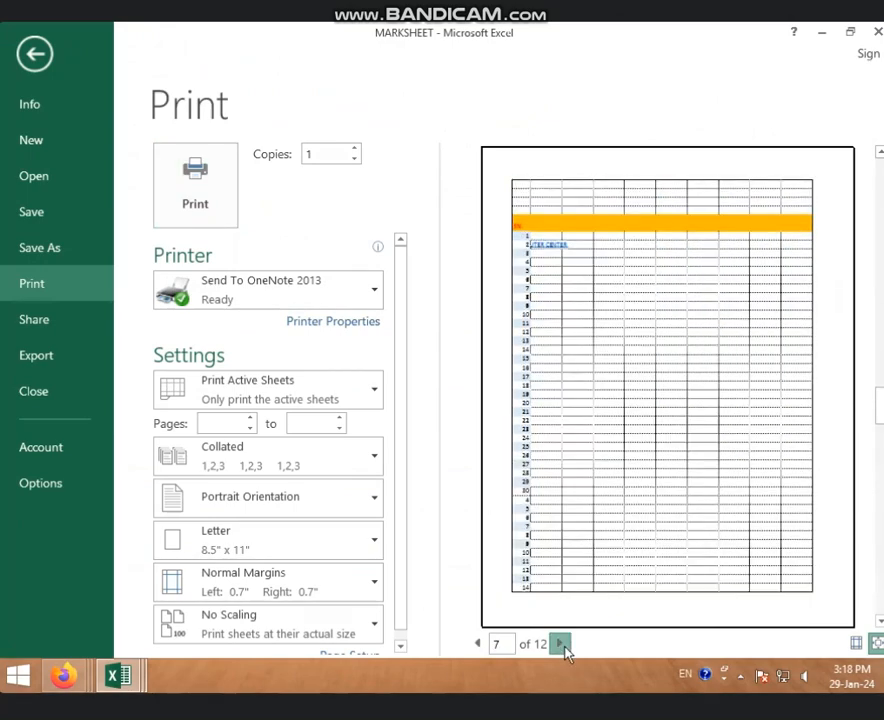
{"action": "left_click", "coordinate": [561, 645]}
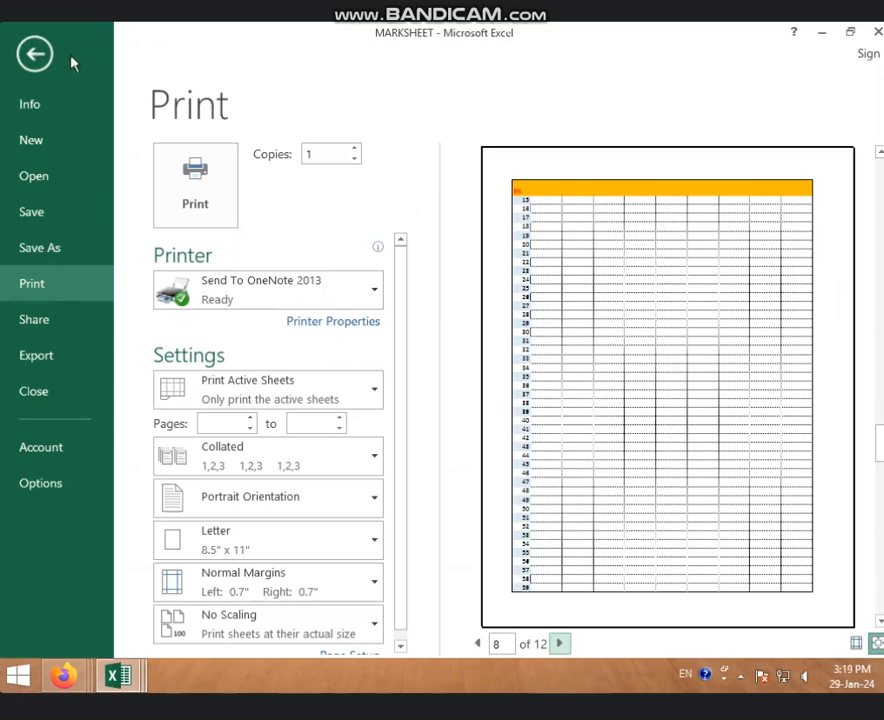
{"action": "left_click", "coordinate": [35, 55]}
Turn off gridline printing and turn on black and white printing in the page setup.
{"action": "left_click", "coordinate": [440, 105]}
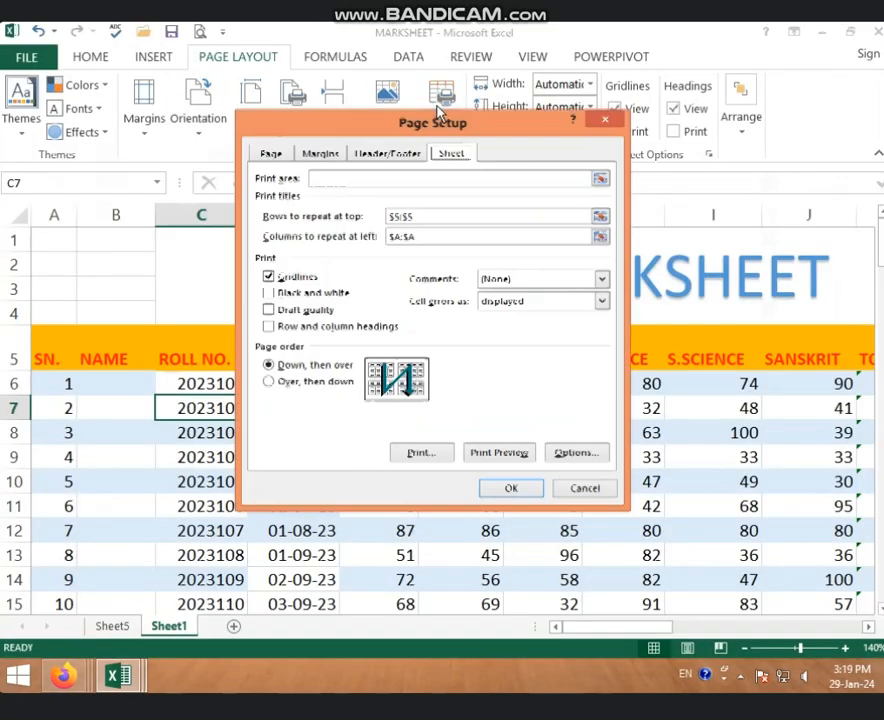
{"action": "left_click", "coordinate": [297, 279]}
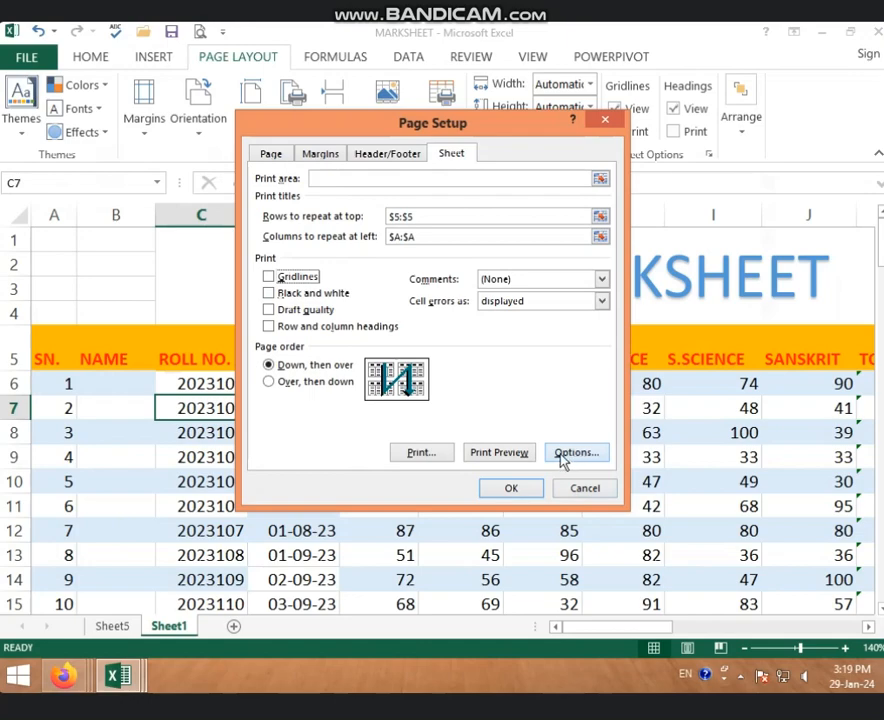
{"action": "left_click", "coordinate": [300, 293]}
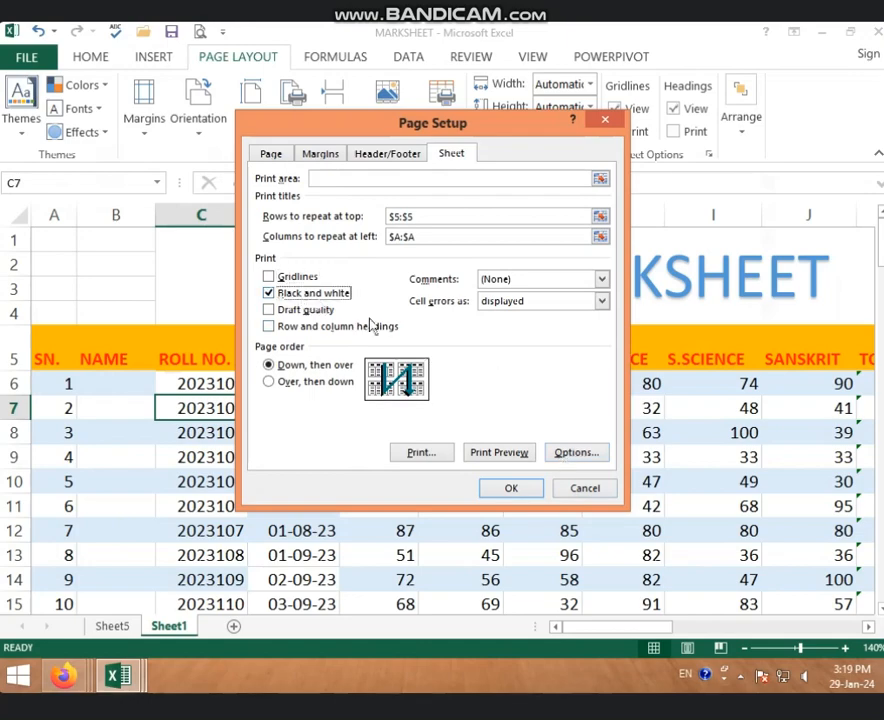
Preview the black and white printout through page 6 and return to the worksheet.
{"action": "left_click", "coordinate": [500, 453]}
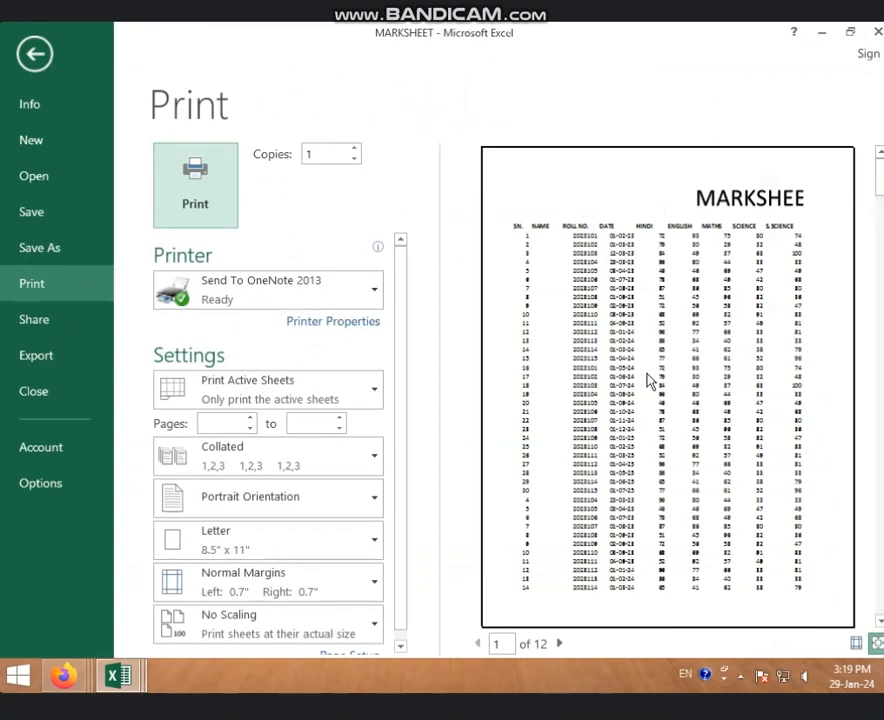
{"action": "left_click", "coordinate": [560, 643]}
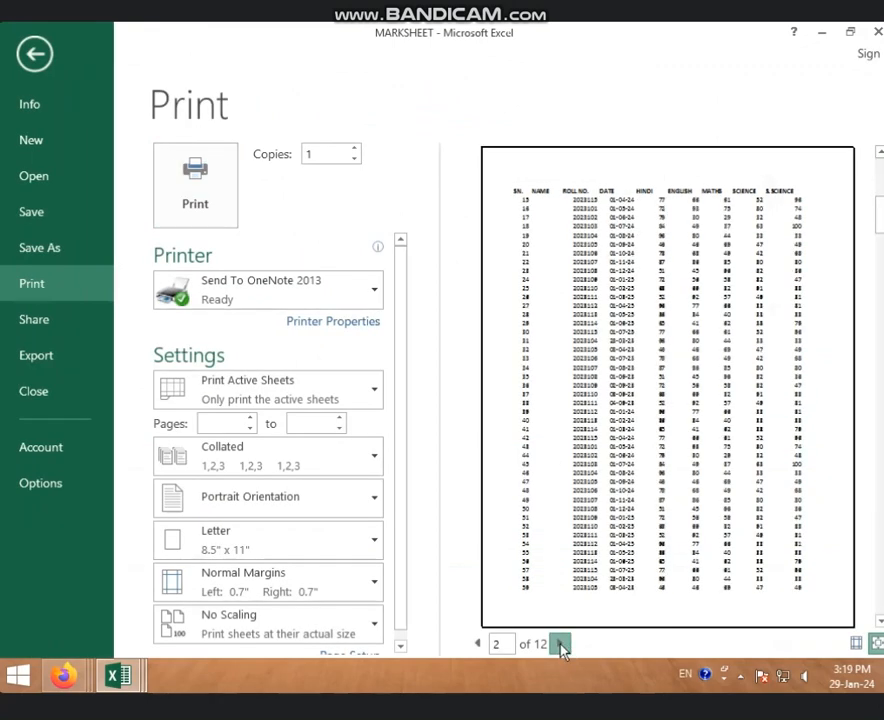
{"action": "left_click", "coordinate": [560, 643]}
{"action": "left_click", "coordinate": [560, 643]}
{"action": "left_click", "coordinate": [560, 643]}
{"action": "left_click", "coordinate": [560, 643]}
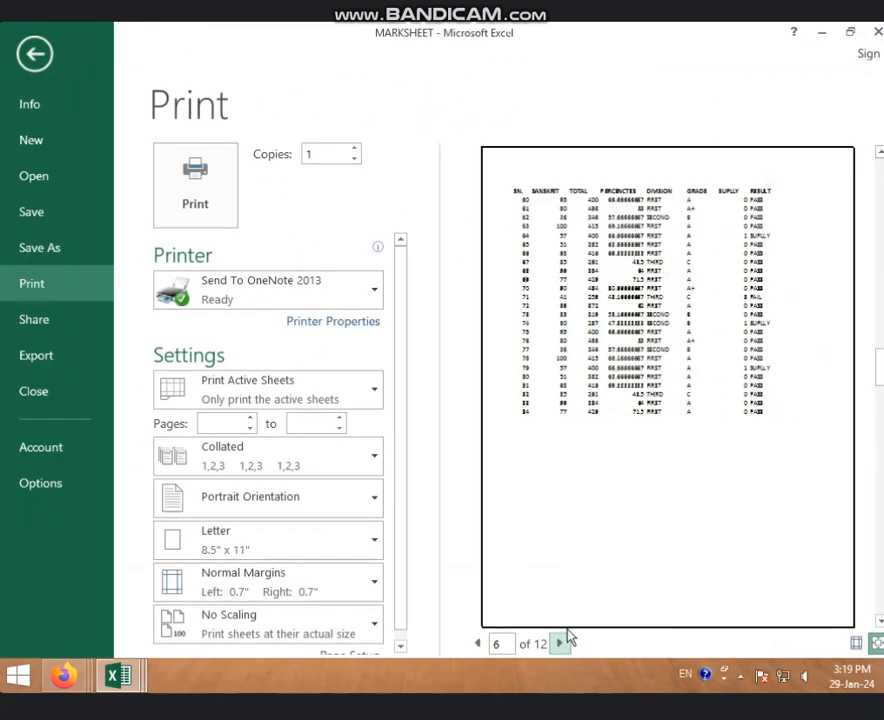
{"action": "left_click", "coordinate": [36, 53]}
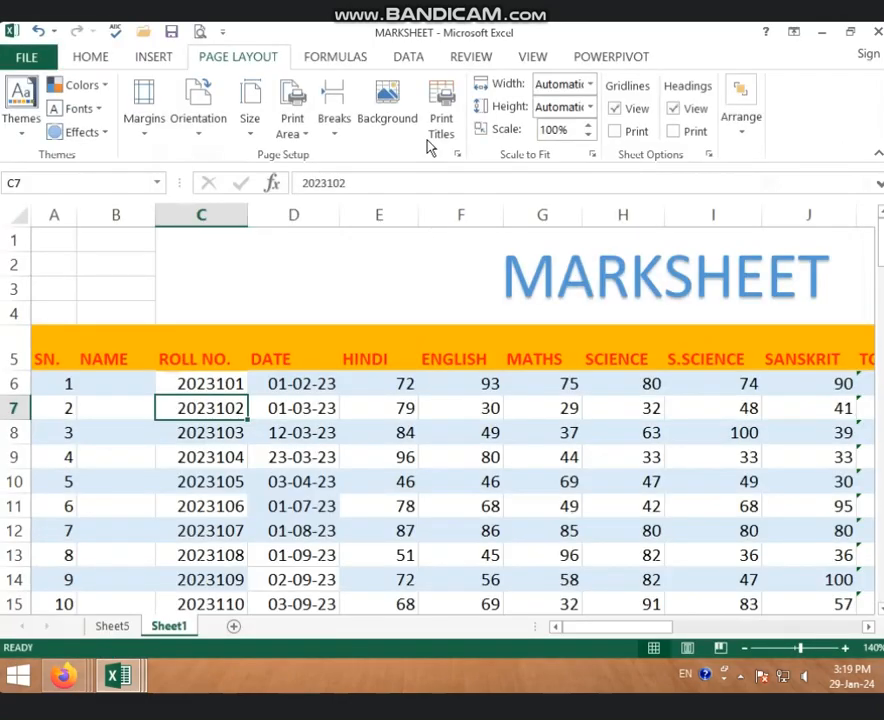
Turn off black and white printing, preview the first page, and return to the worksheet.
{"action": "left_click", "coordinate": [442, 134]}
{"action": "left_click", "coordinate": [292, 296]}
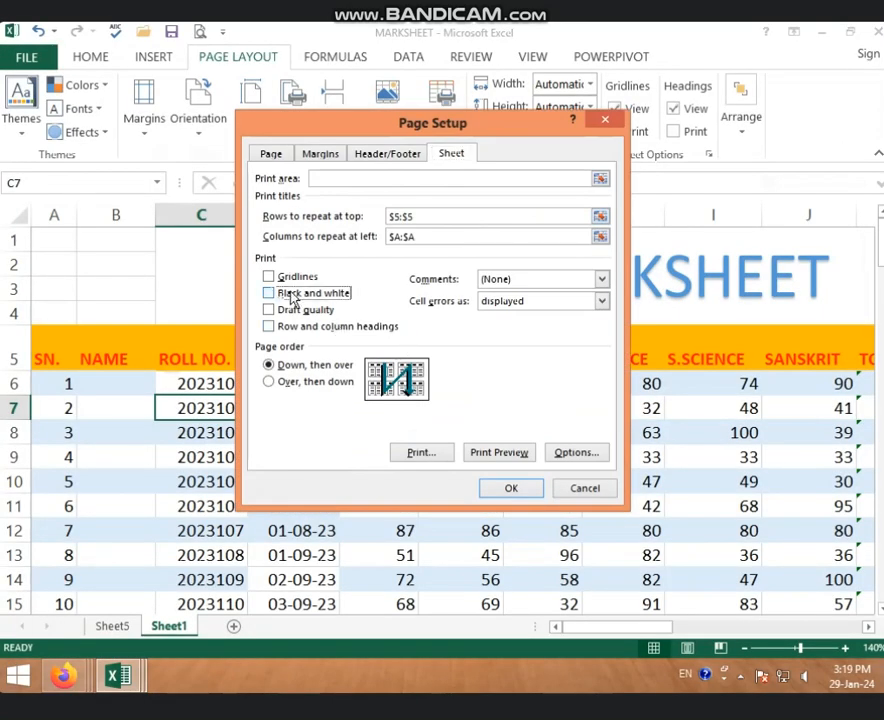
{"action": "left_click", "coordinate": [272, 312]}
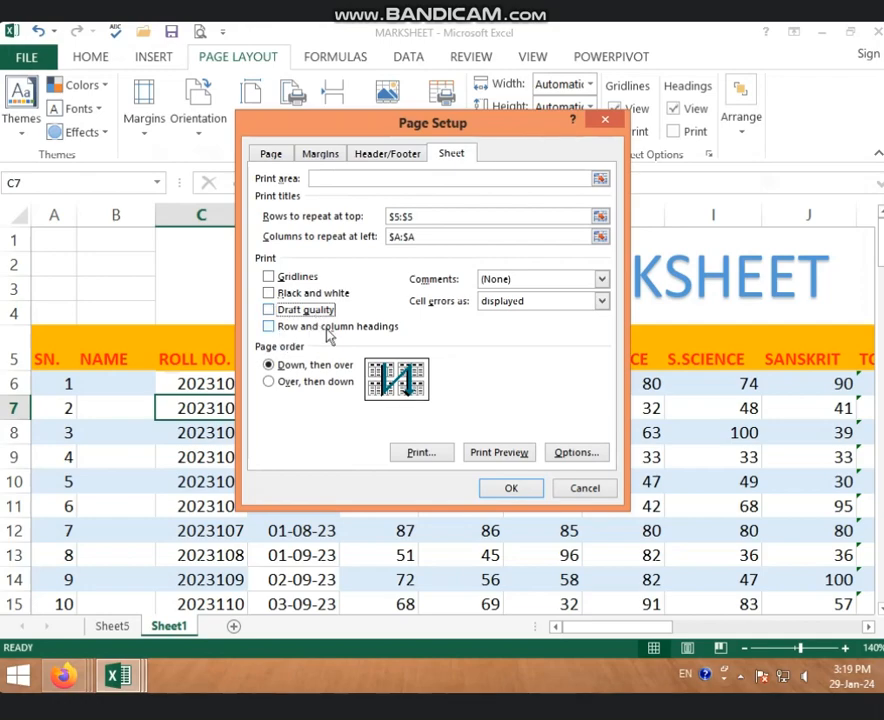
{"action": "left_click", "coordinate": [487, 455]}
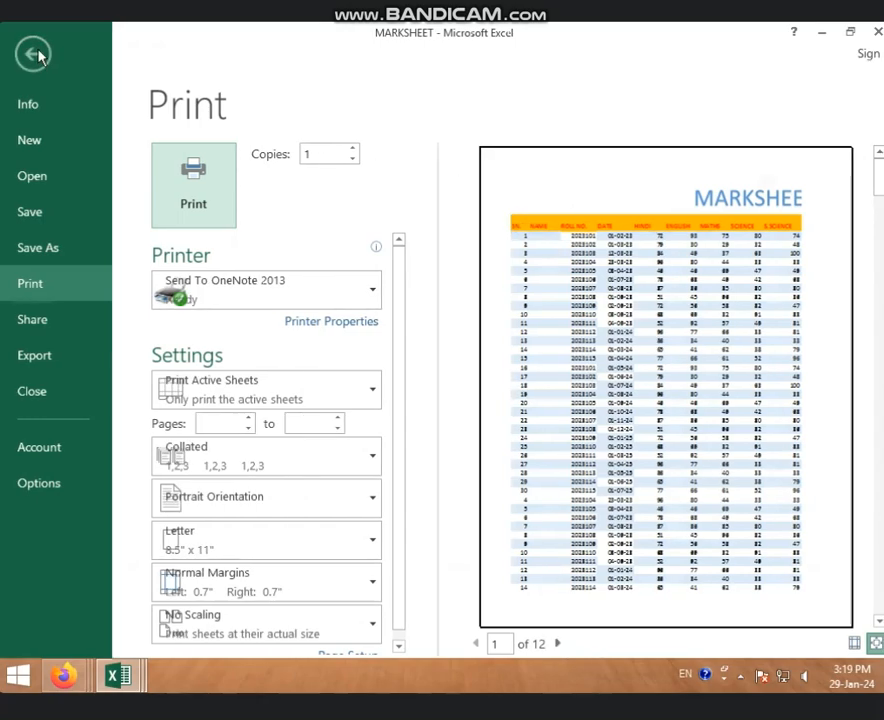
{"action": "left_click", "coordinate": [34, 53]}
Turn on printing of row and column headings, preview the first page, and return to the worksheet.
{"action": "left_click", "coordinate": [443, 128]}
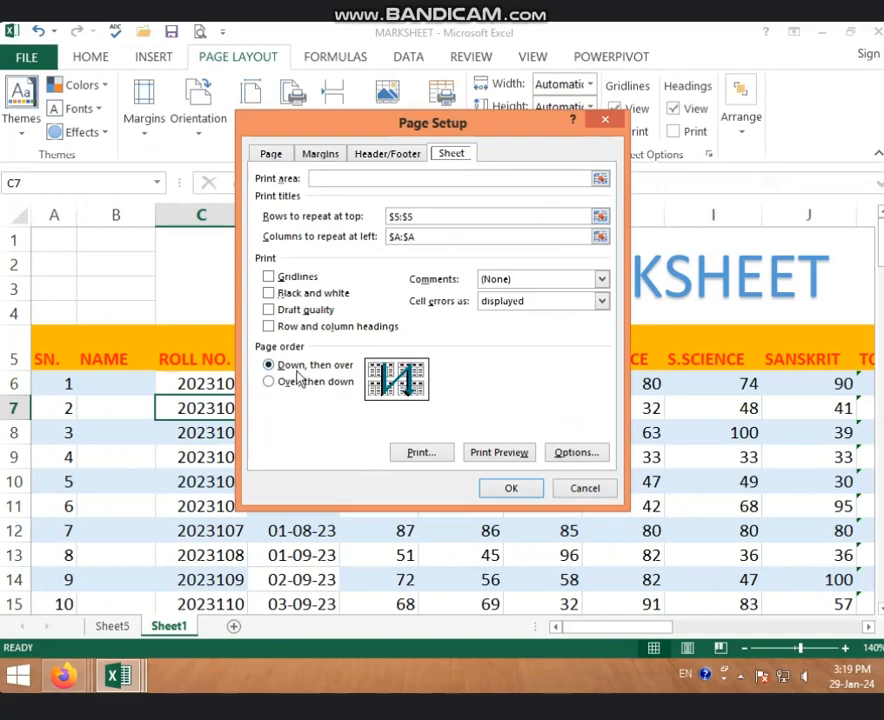
{"action": "left_click", "coordinate": [277, 328]}
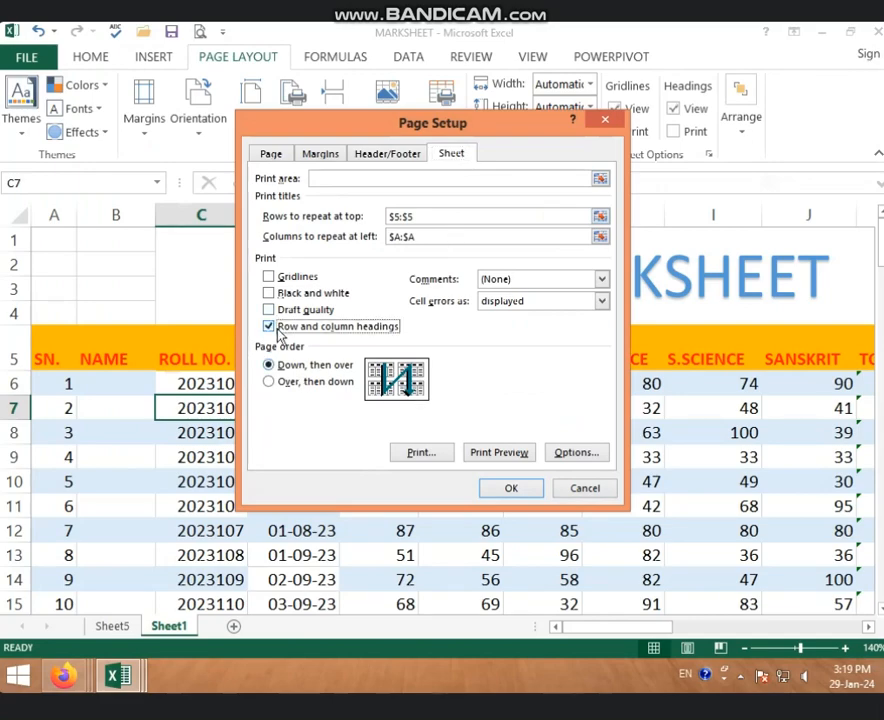
{"action": "left_click", "coordinate": [500, 455]}
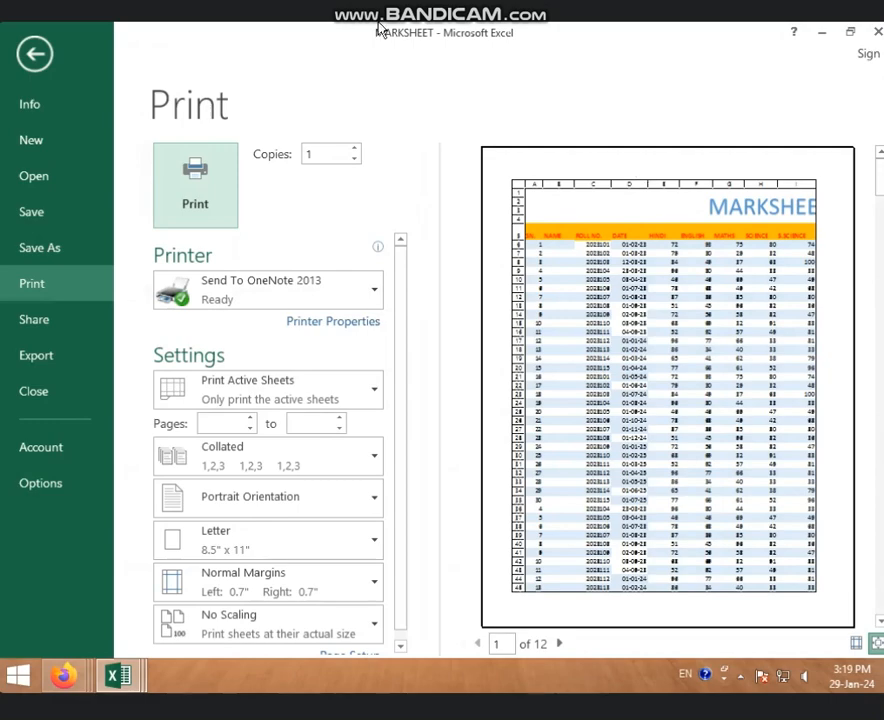
{"action": "left_click", "coordinate": [35, 54]}
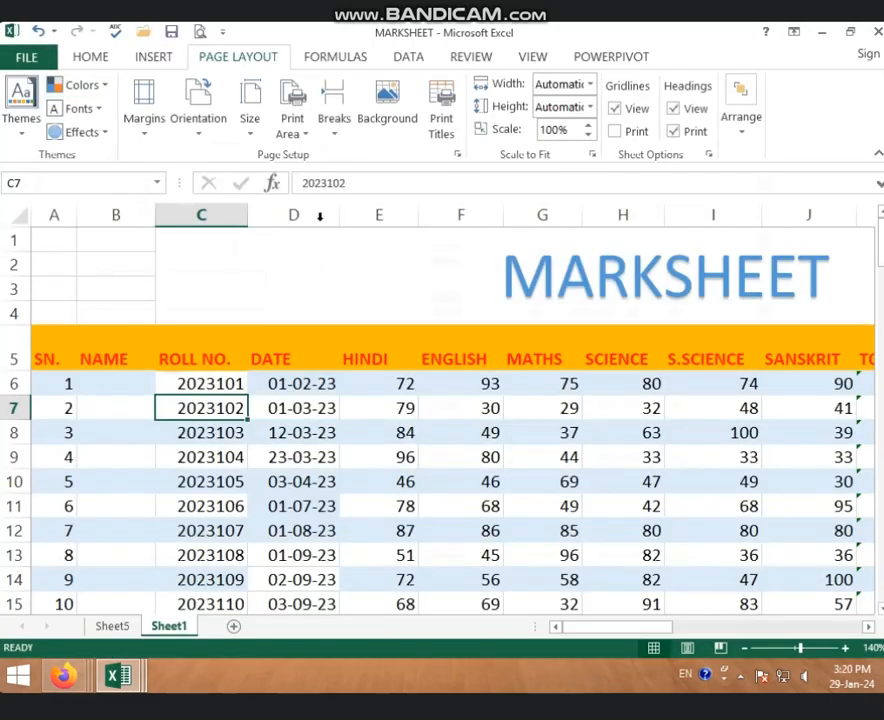
Examine the Comments and Cell errors print options with row and column headings turned off, and cancel the page setup.
{"action": "left_click", "coordinate": [440, 128]}
{"action": "left_click", "coordinate": [300, 327]}
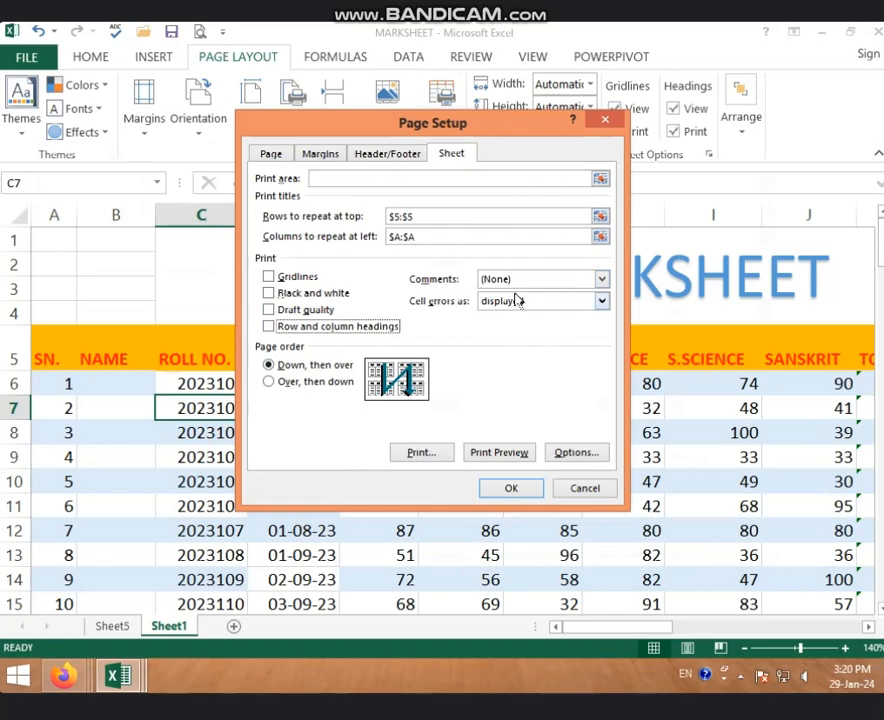
{"action": "left_click", "coordinate": [603, 279]}
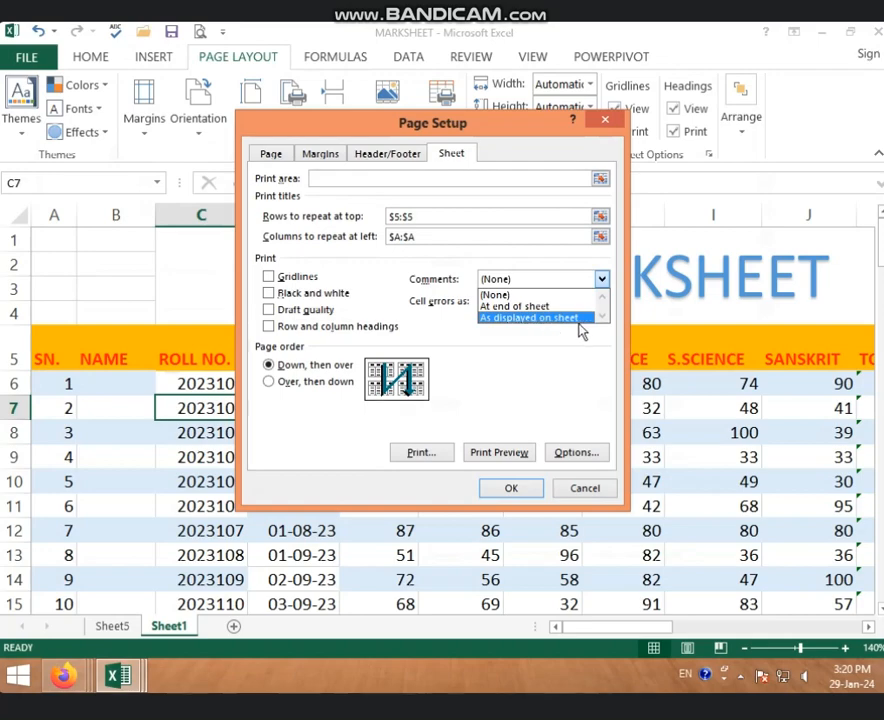
{"action": "left_click", "coordinate": [498, 333]}
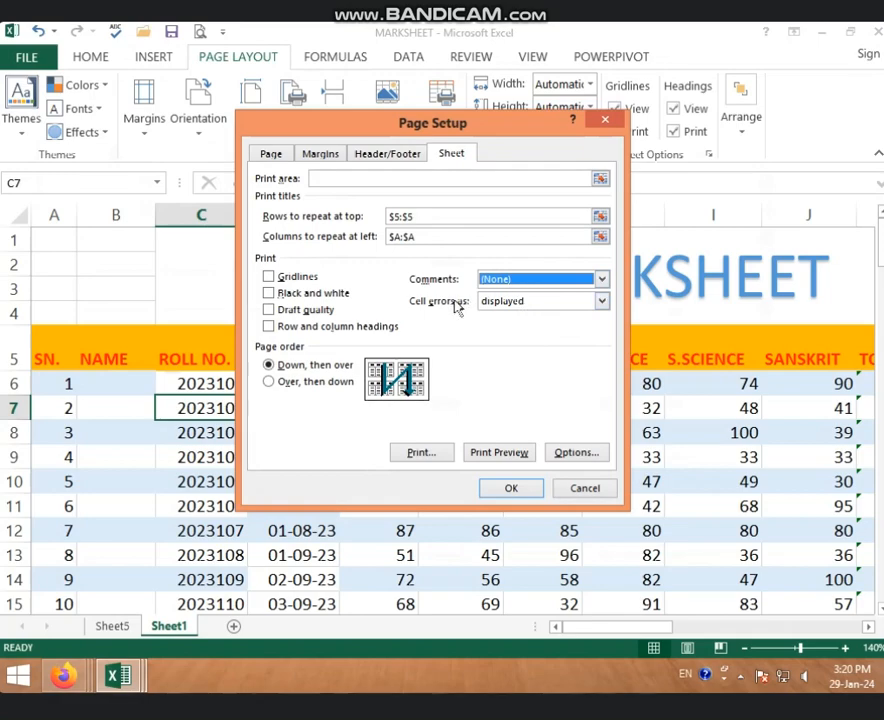
{"action": "left_click", "coordinate": [602, 301]}
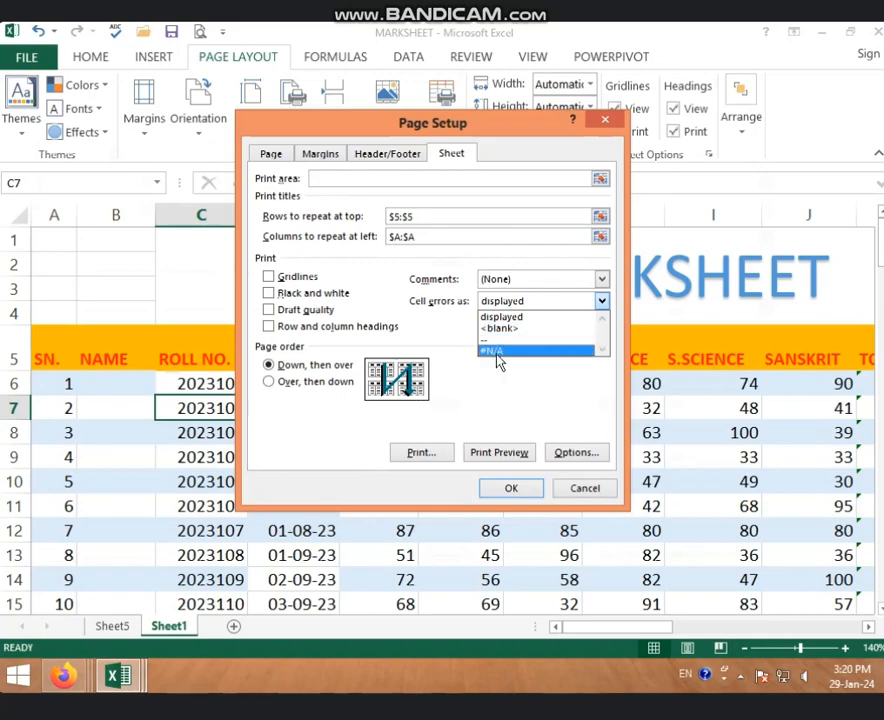
{"action": "left_click", "coordinate": [516, 390]}
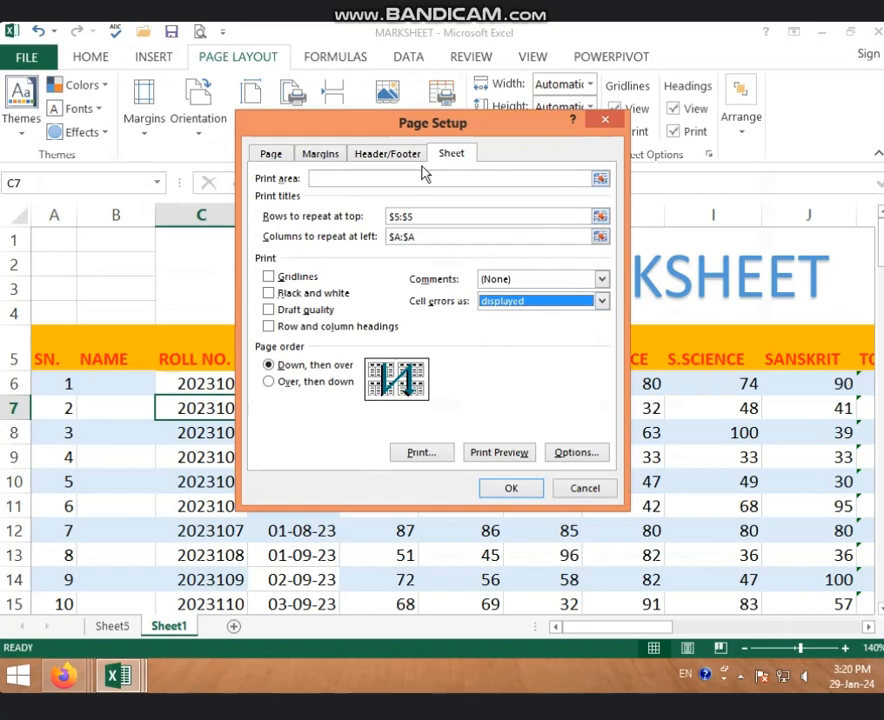
{"action": "left_click_drag", "start_coordinate": [368, 127], "coordinate": [298, 59]}
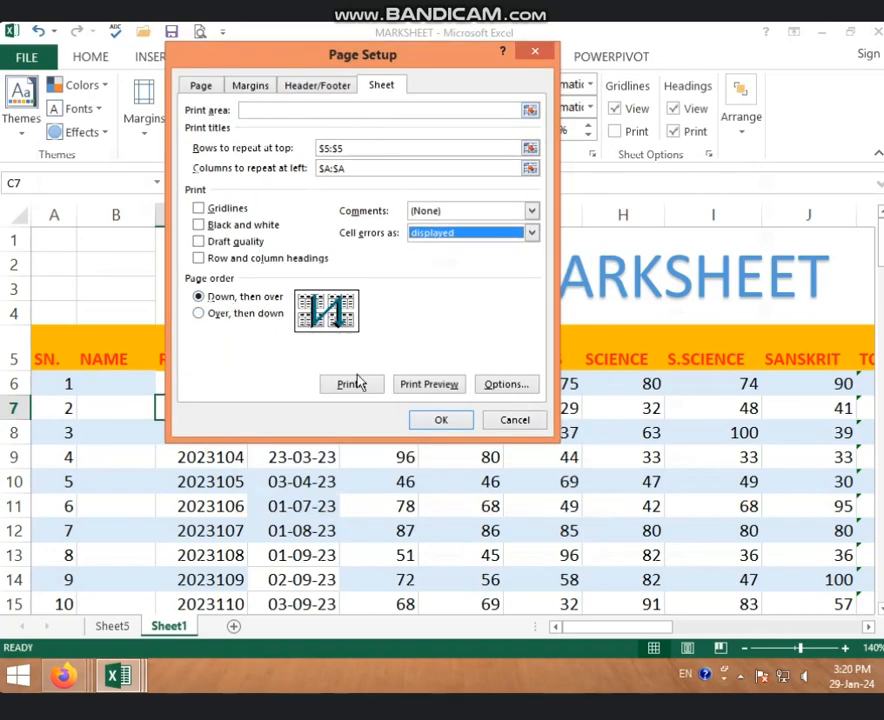
{"action": "left_click", "coordinate": [518, 421]}
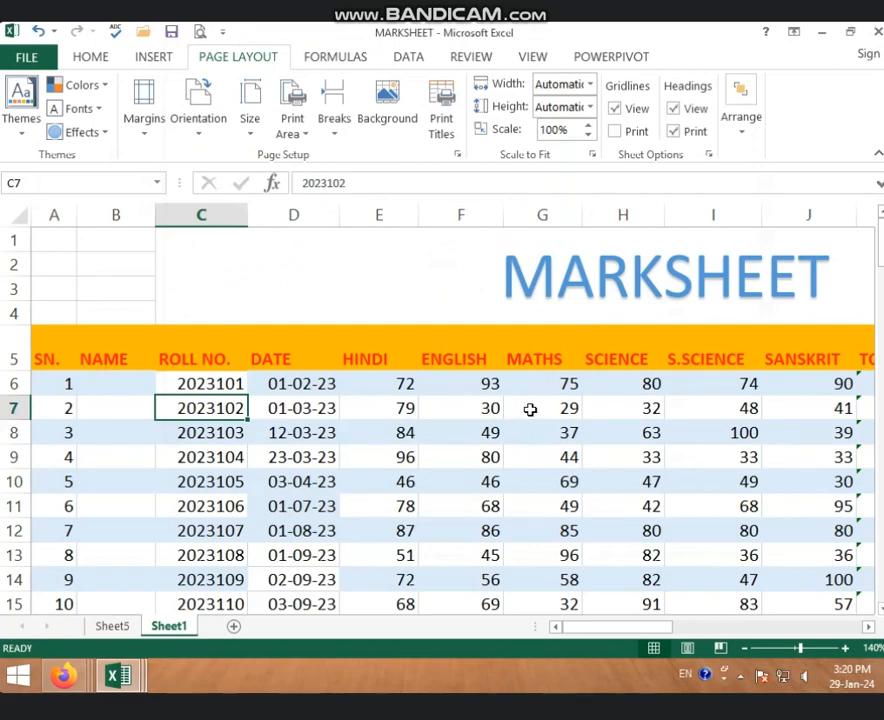
Preview the printout with row and column headings through page 5 and return to the worksheet.
{"action": "key", "text": "ctrl+p"}
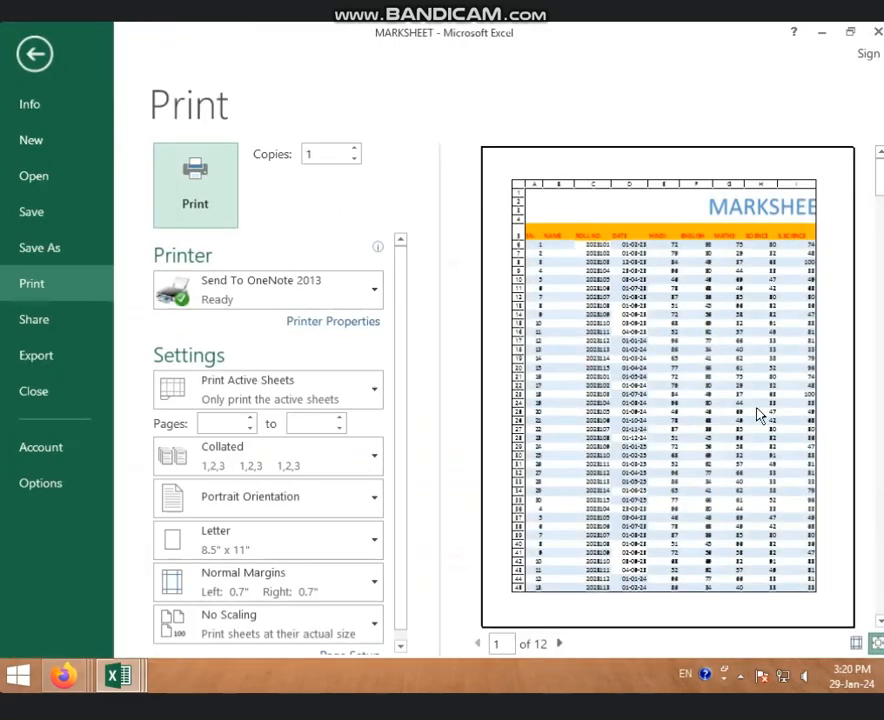
{"action": "left_click", "coordinate": [559, 643]}
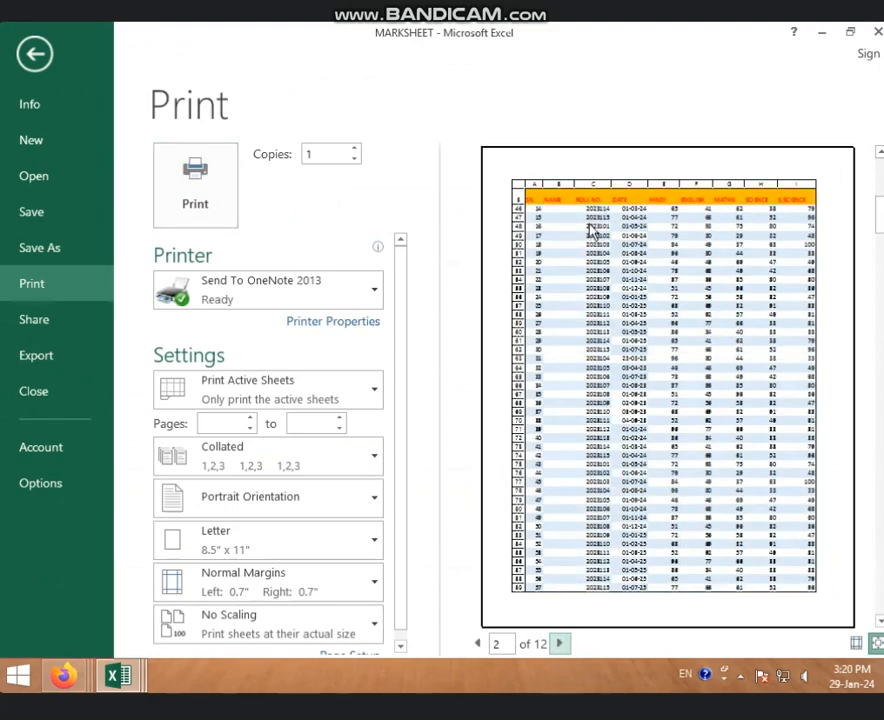
{"action": "left_click", "coordinate": [561, 644]}
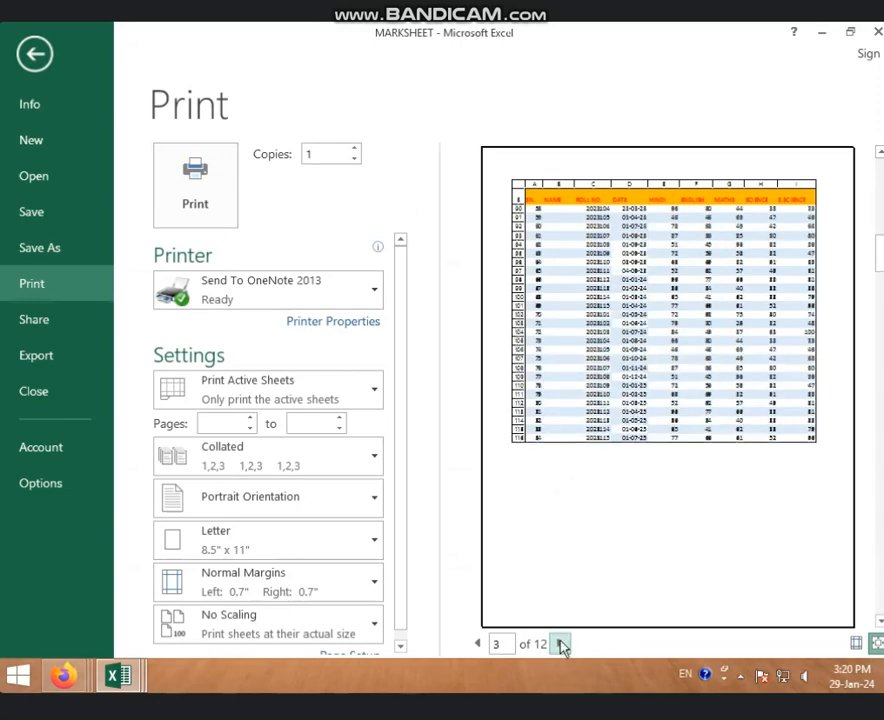
{"action": "left_click", "coordinate": [561, 644]}
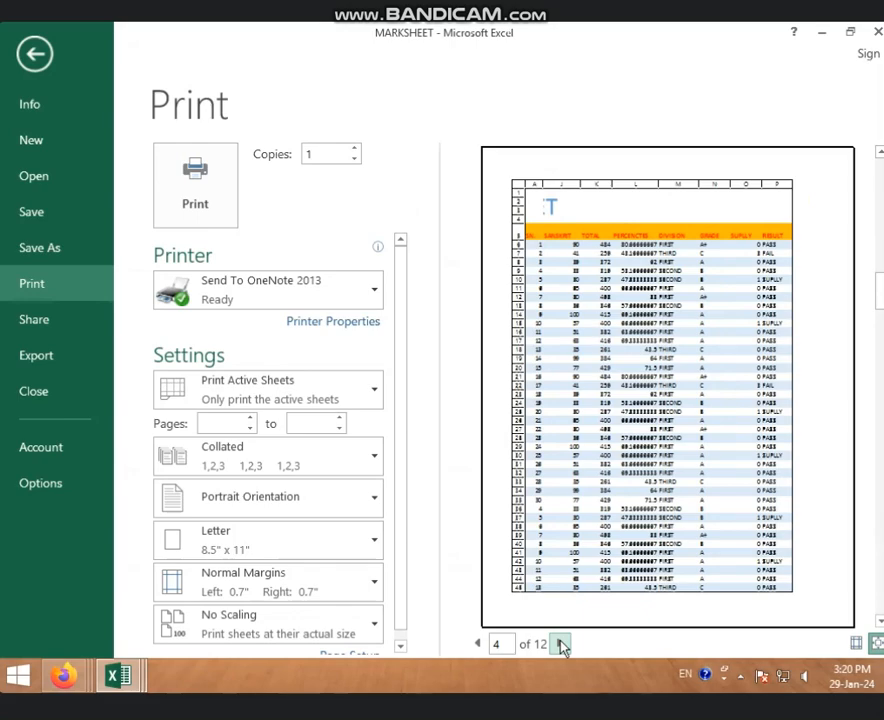
{"action": "left_click", "coordinate": [561, 644]}
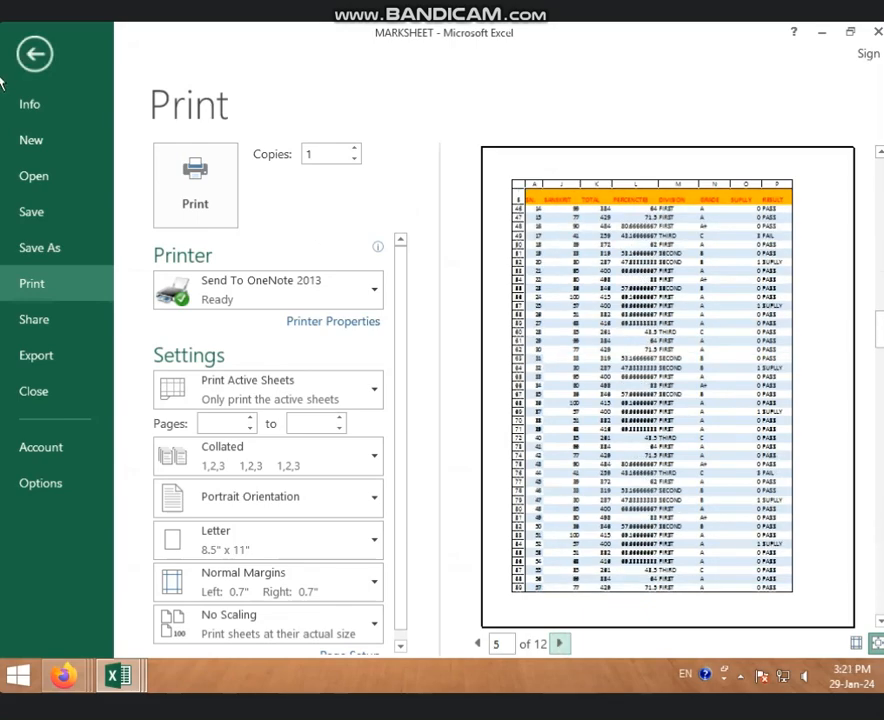
{"action": "left_click", "coordinate": [34, 54]}
Set the print page order to Over, then down in the page setup.
{"action": "left_click", "coordinate": [436, 128]}
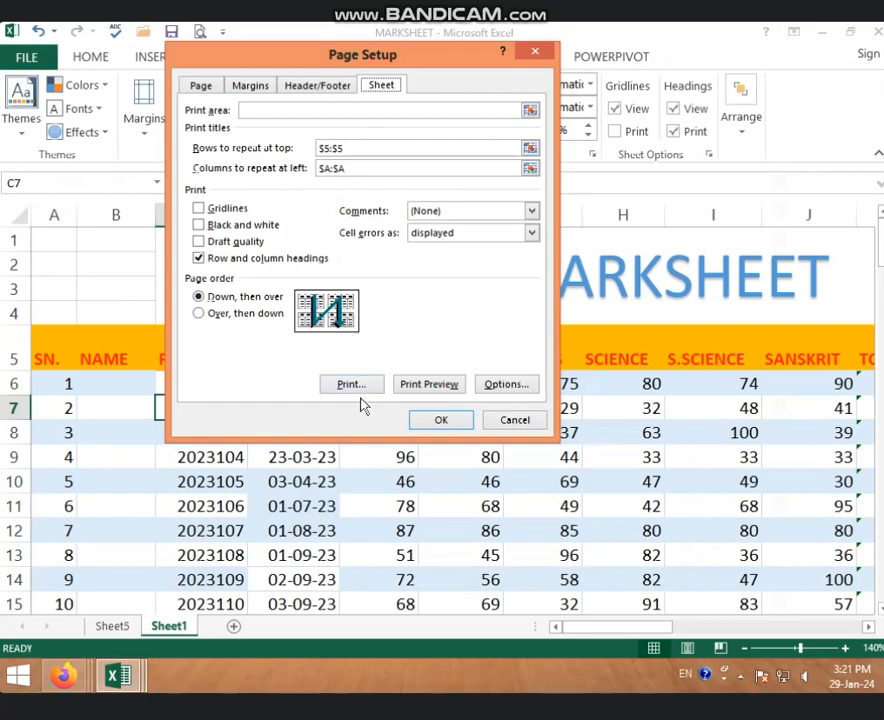
{"action": "left_click", "coordinate": [226, 316]}
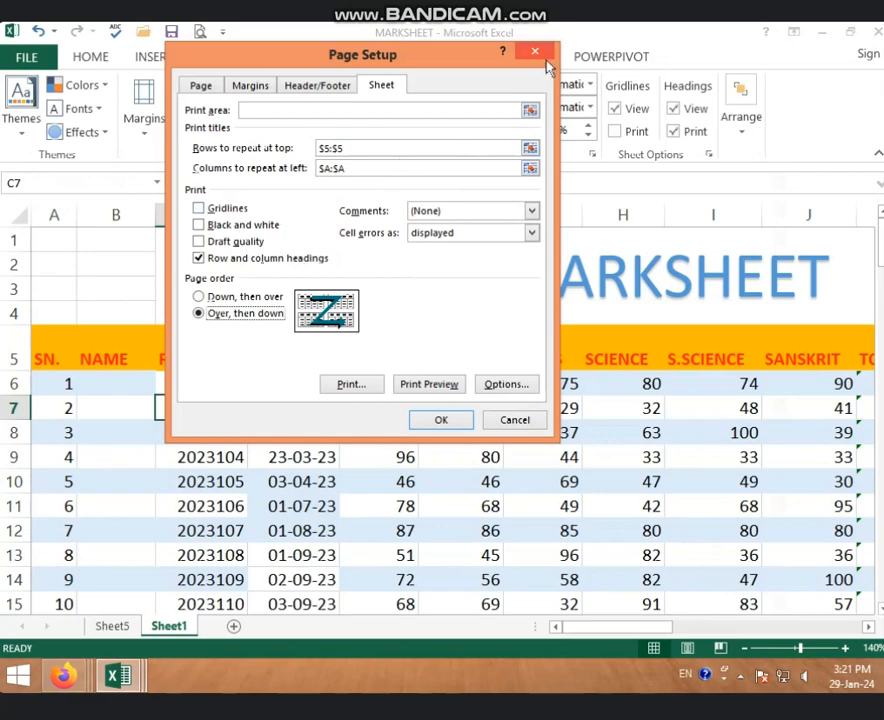
Clear both print titles in the page setup: the rows to repeat at top and the columns to repeat at left.
{"action": "double_click", "coordinate": [328, 148]}
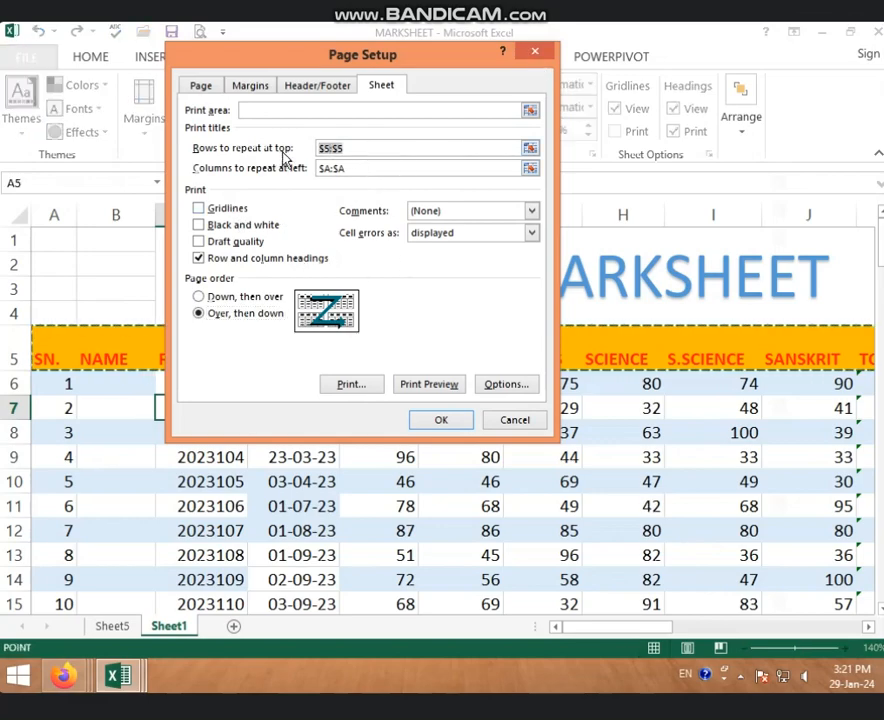
{"action": "key", "text": "BackSpace"}
{"action": "left_click", "coordinate": [367, 168]}
{"action": "key", "text": "BackSpace"}
{"action": "key", "text": "BackSpace"}
{"action": "key", "text": "BackSpace"}
{"action": "key", "text": "BackSpace"}
{"action": "key", "text": "BackSpace"}
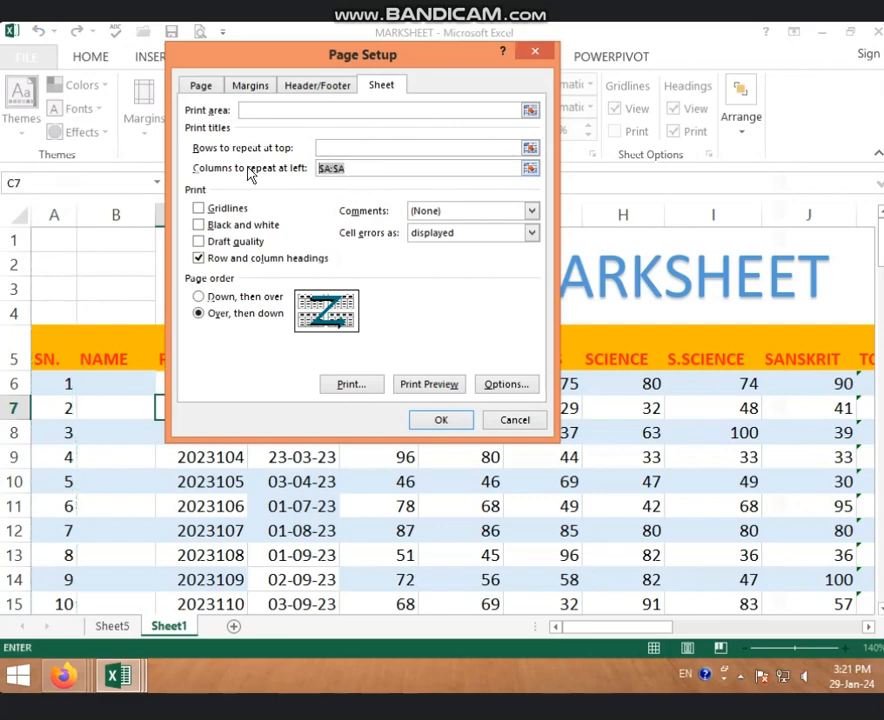
Turn off printing of row and column headings and apply the page setup.
{"action": "left_click", "coordinate": [236, 259]}
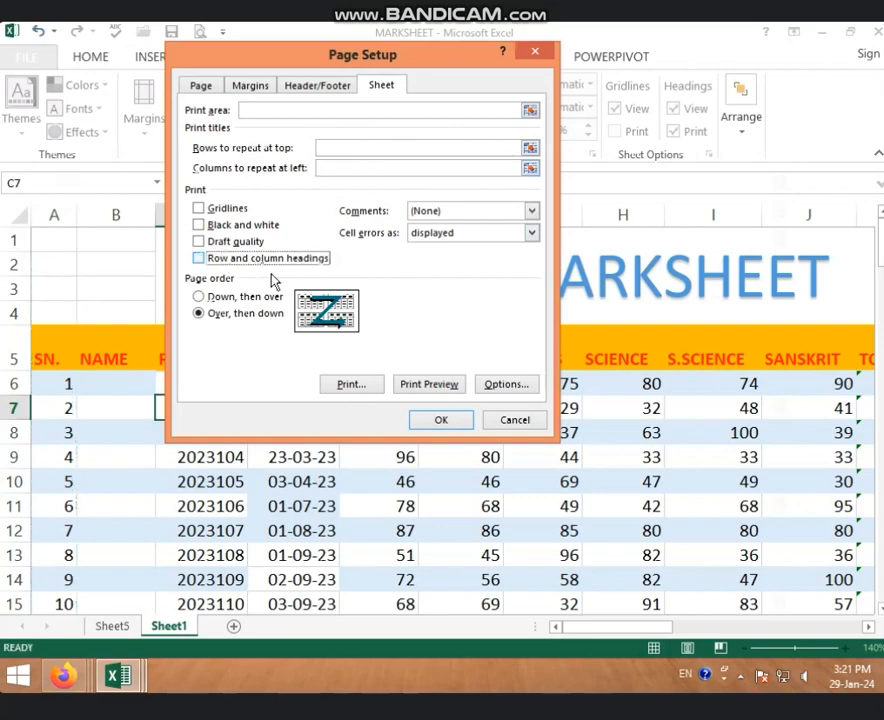
{"action": "left_click", "coordinate": [445, 421]}
{"action": "left_click", "coordinate": [458, 456]}
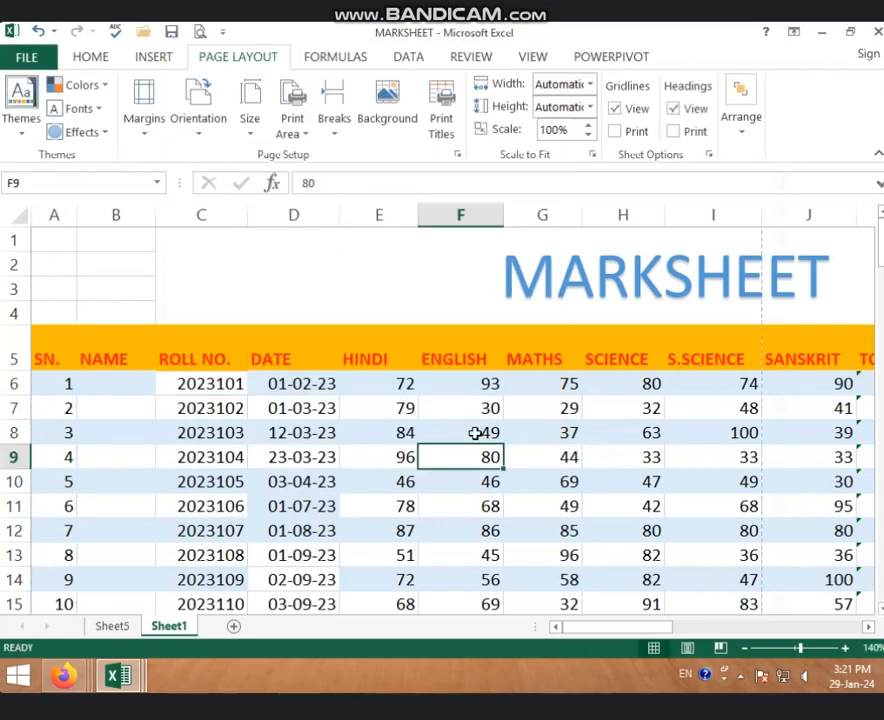
Preview the printout through page 5 to check the Over, then down page order, and return to the worksheet.
{"action": "key", "text": "ctrl+p"}
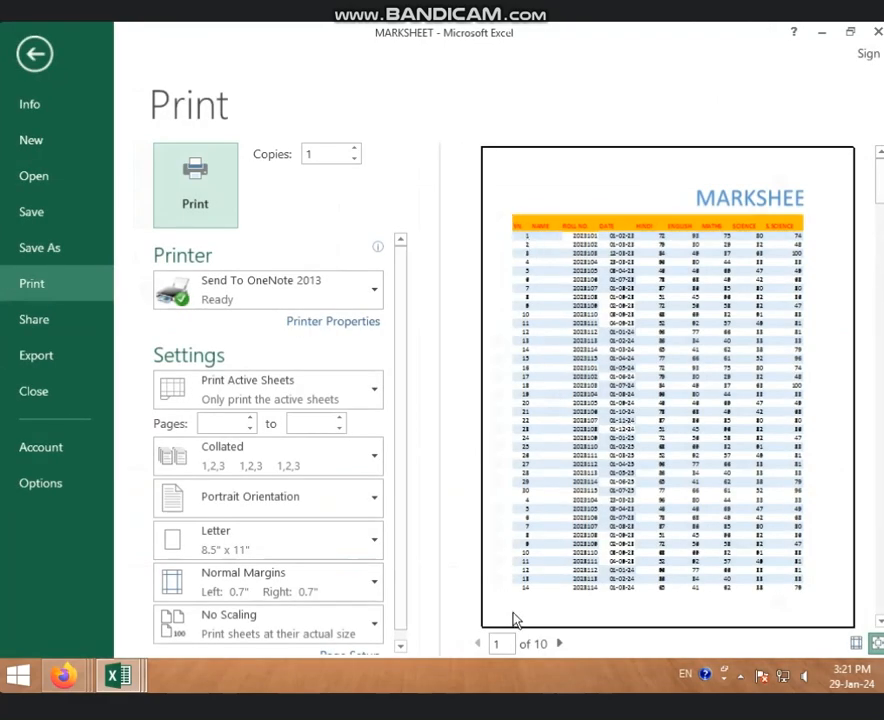
{"action": "left_click", "coordinate": [559, 643]}
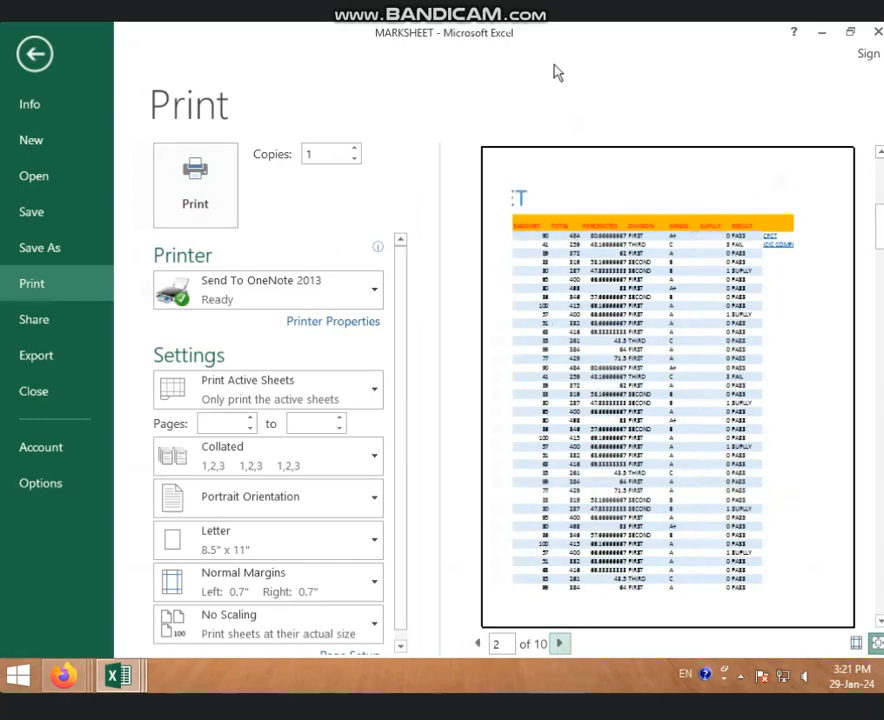
{"action": "left_click", "coordinate": [486, 645]}
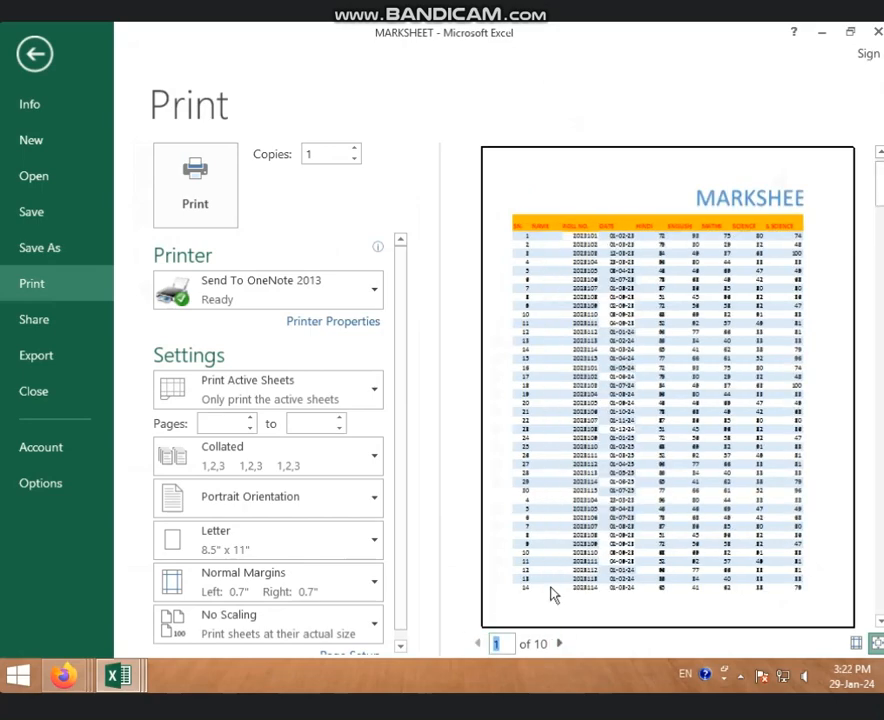
{"action": "left_click", "coordinate": [560, 645]}
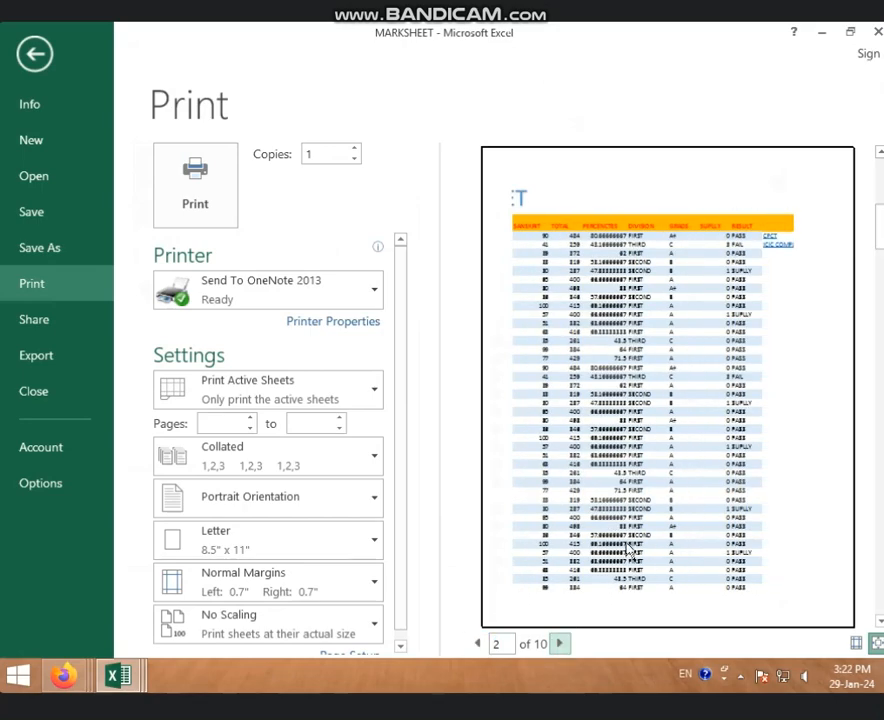
{"action": "left_click", "coordinate": [562, 646]}
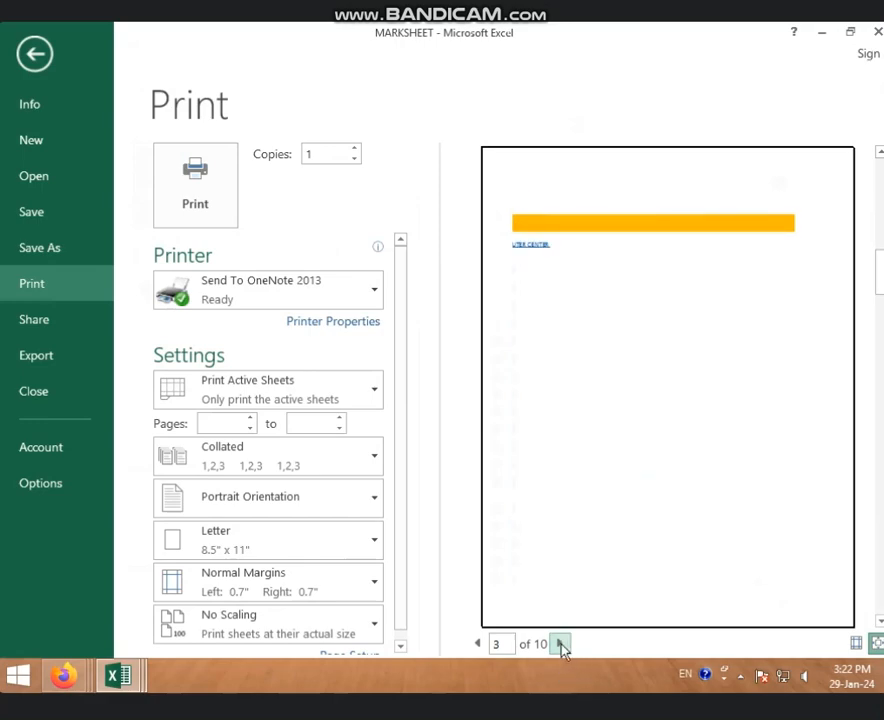
{"action": "left_click", "coordinate": [562, 646]}
{"action": "left_click", "coordinate": [561, 646]}
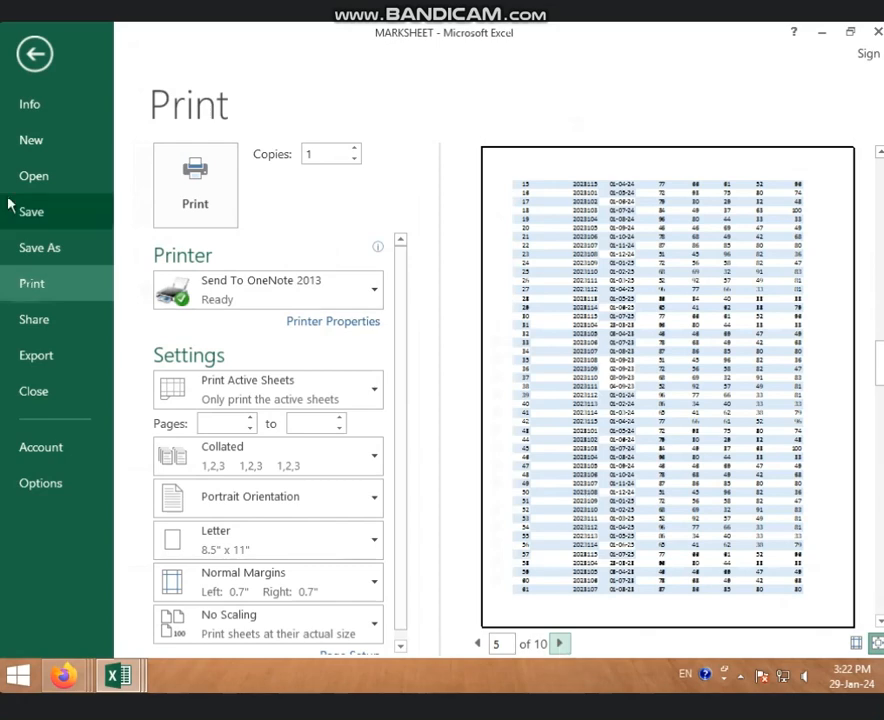
{"action": "key", "text": "Escape"}
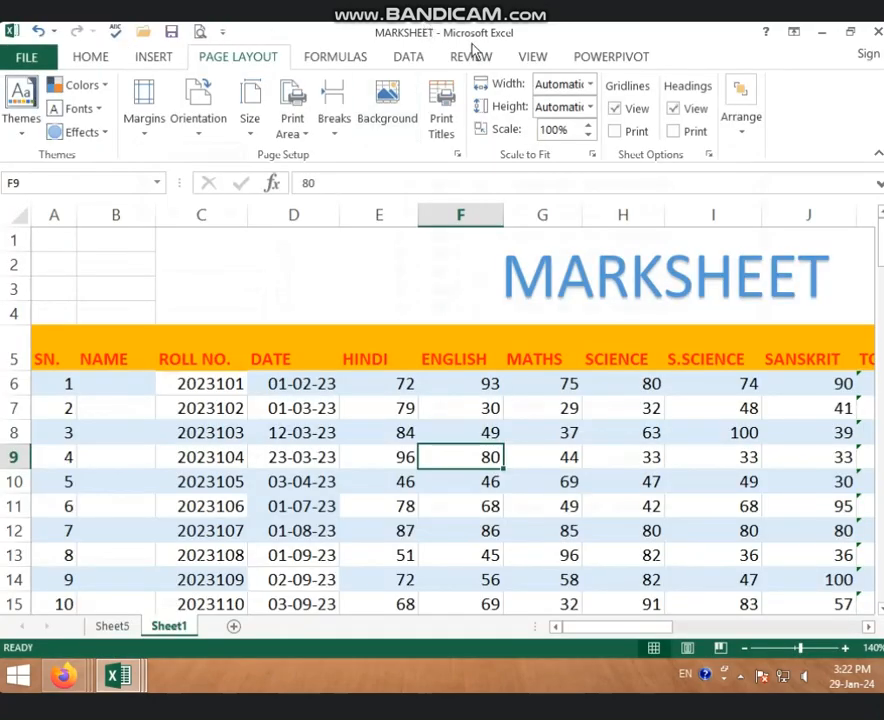
Switch the page order to Down, then over for comparison, set it back to Over, then down, and apply the page setup.
{"action": "left_click", "coordinate": [432, 128]}
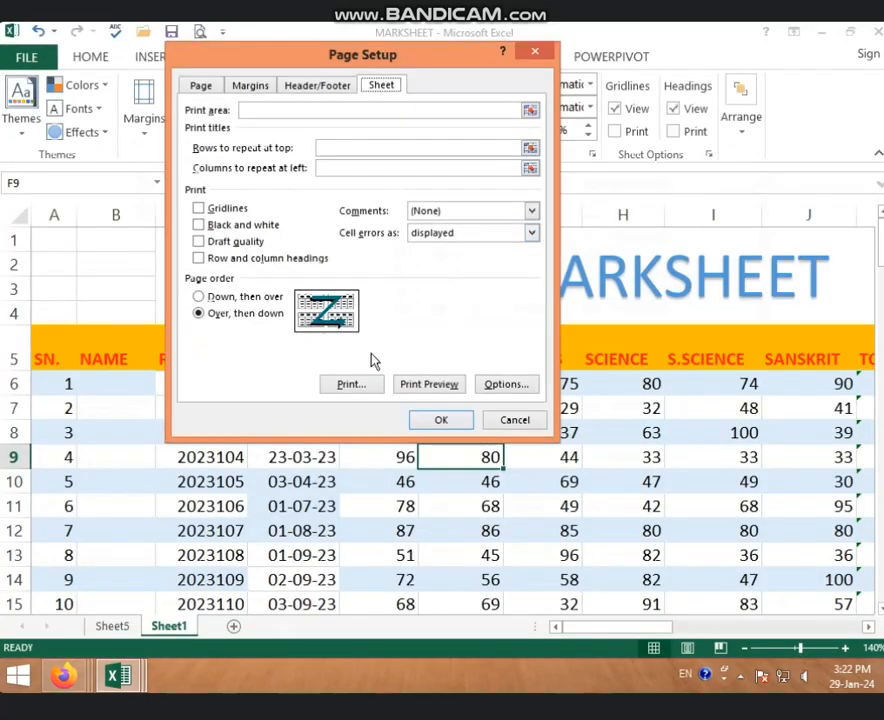
{"action": "left_click", "coordinate": [232, 297]}
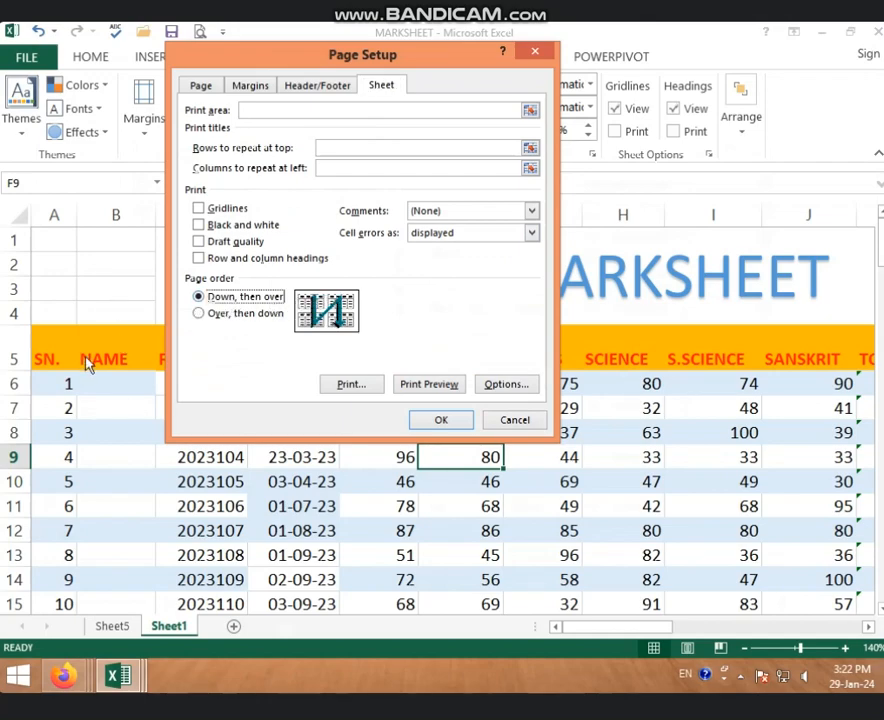
{"action": "left_click", "coordinate": [218, 318]}
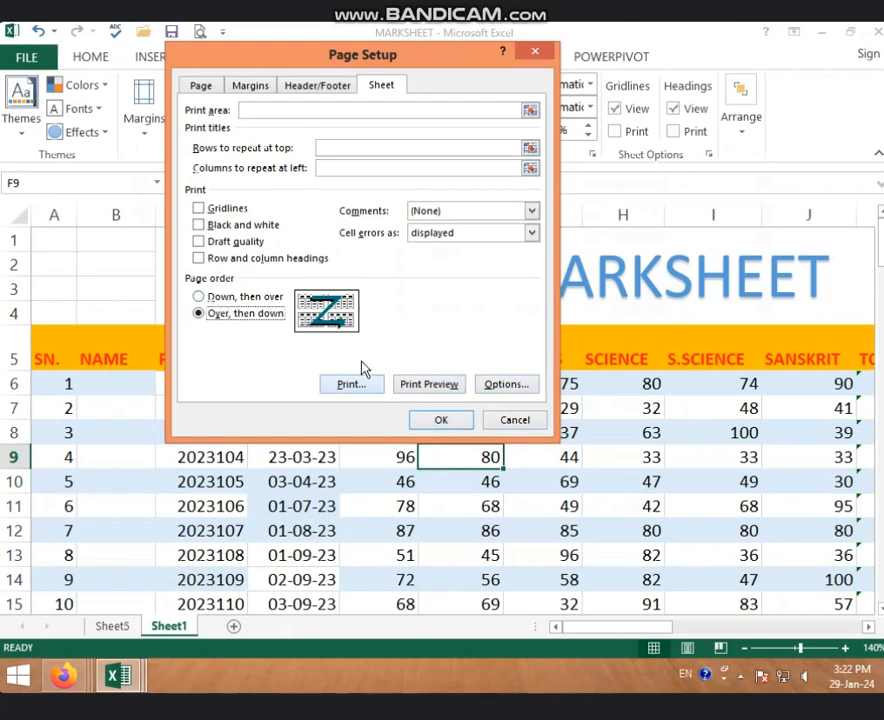
{"action": "left_click", "coordinate": [441, 419]}
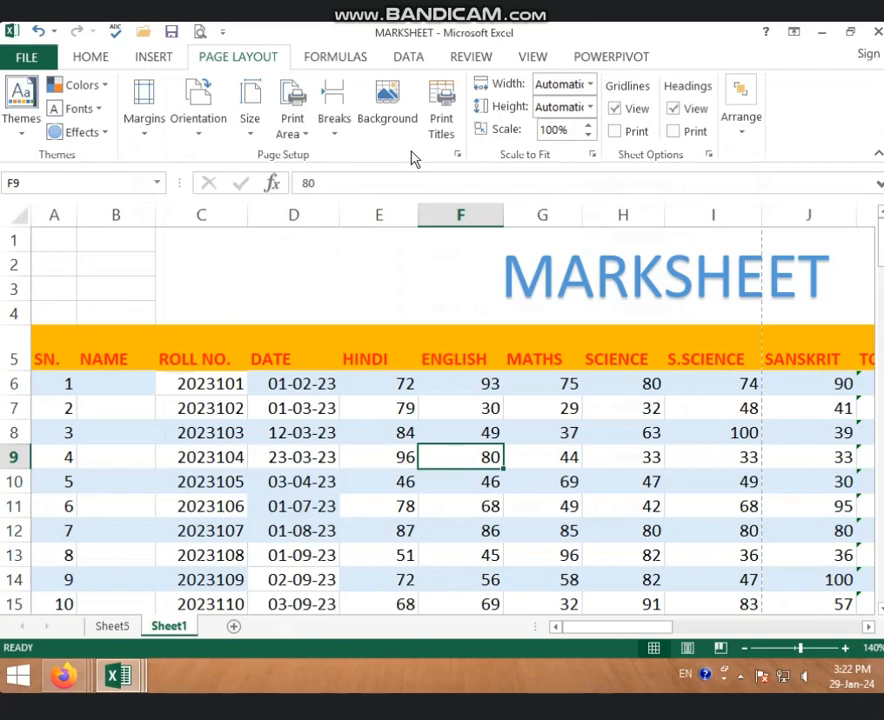
{"action": "left_click", "coordinate": [572, 434]}
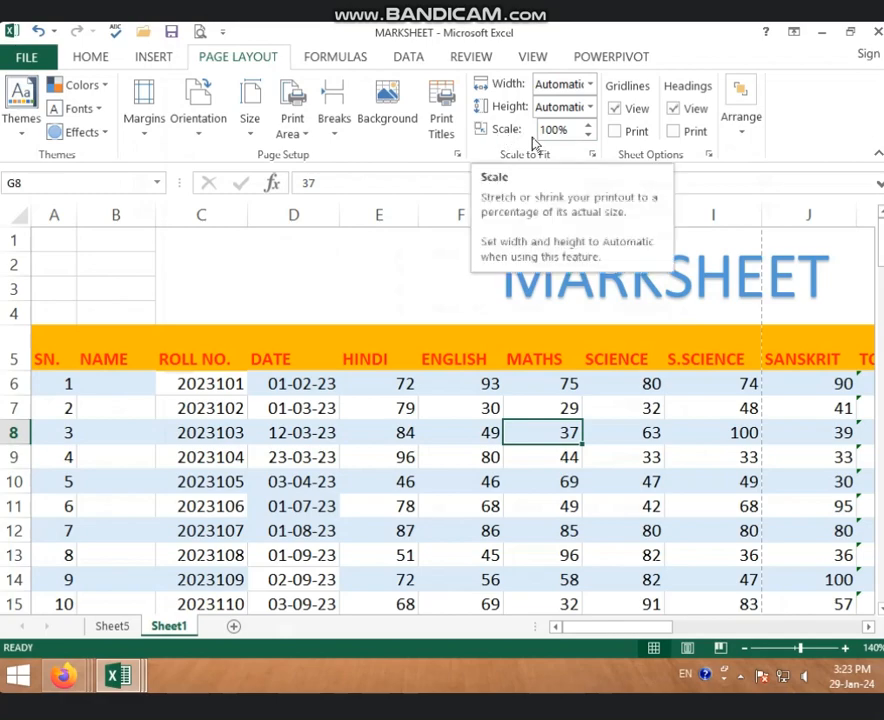
{"action": "left_click", "coordinate": [612, 525]}
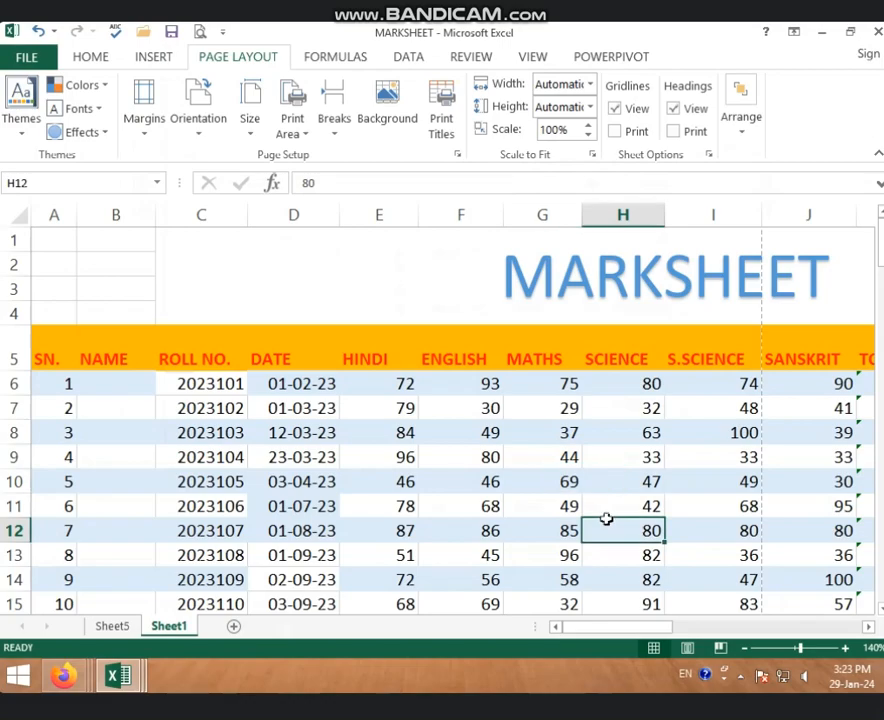
Zoom the worksheet out to 60%, check the first page in the print preview, and return to the worksheet.
{"action": "left_click", "coordinate": [747, 648]}
{"action": "left_click", "coordinate": [747, 648]}
{"action": "left_click", "coordinate": [747, 648]}
{"action": "left_click", "coordinate": [747, 648]}
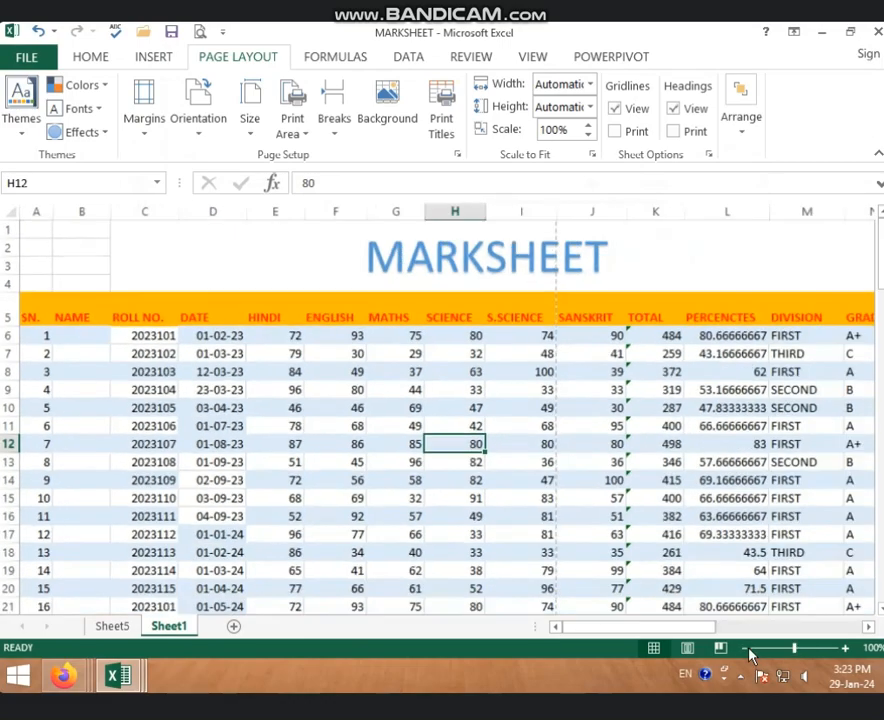
{"action": "left_click", "coordinate": [747, 648]}
{"action": "left_click", "coordinate": [747, 648]}
{"action": "left_click", "coordinate": [747, 648]}
{"action": "left_click", "coordinate": [747, 648]}
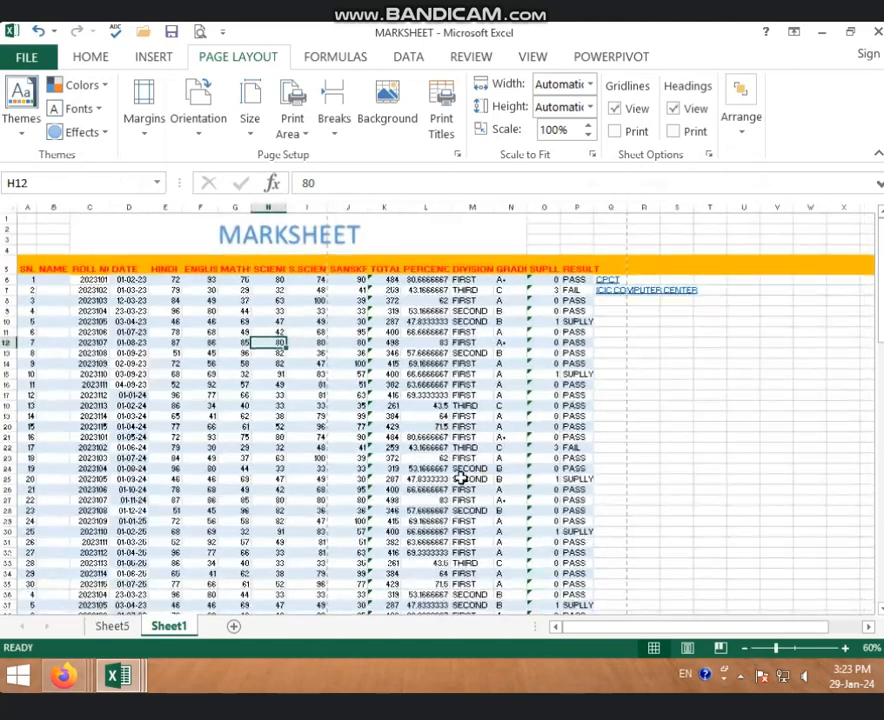
{"action": "key", "text": "ctrl+p"}
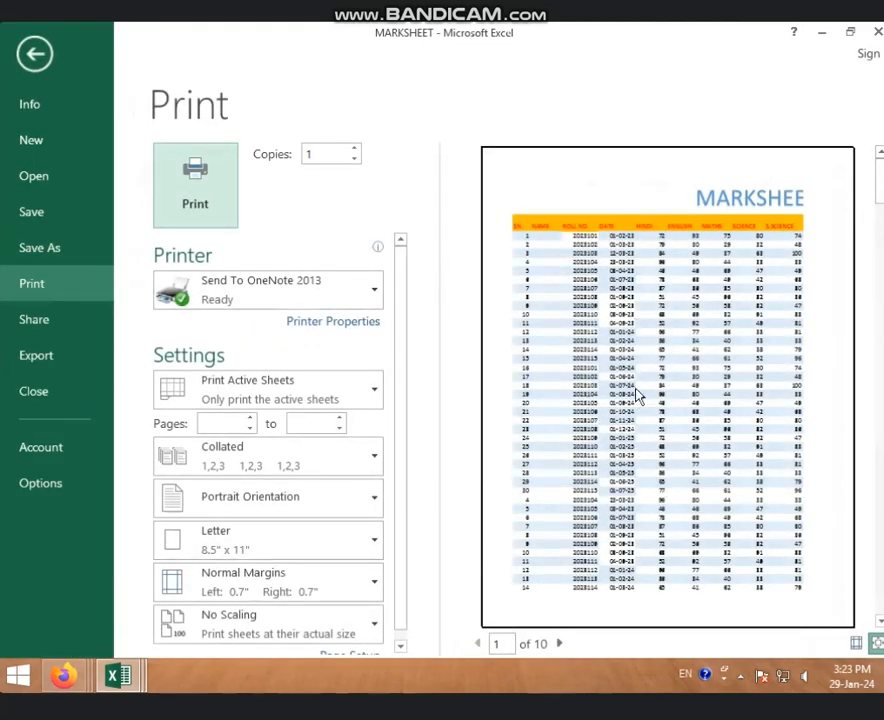
{"action": "left_click", "coordinate": [34, 55]}
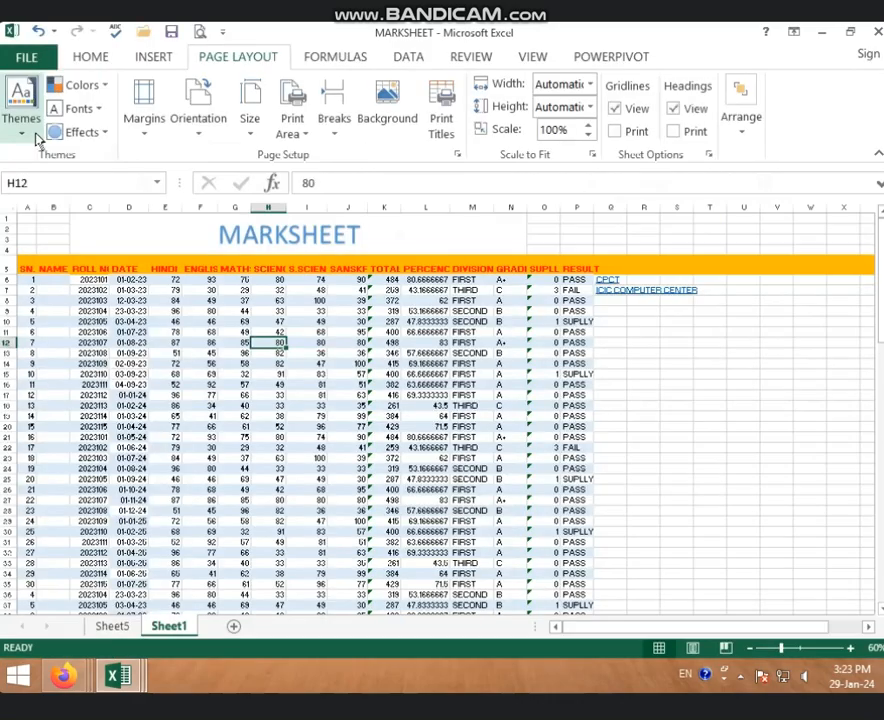
Clear the contents of the marksheet from serial number 39 onward, range A71:R158.
{"action": "scroll", "coordinate": [272, 428], "scroll_direction": "down", "scroll_amount": 3}
{"action": "scroll", "coordinate": [272, 440], "scroll_direction": "down", "scroll_amount": 14}
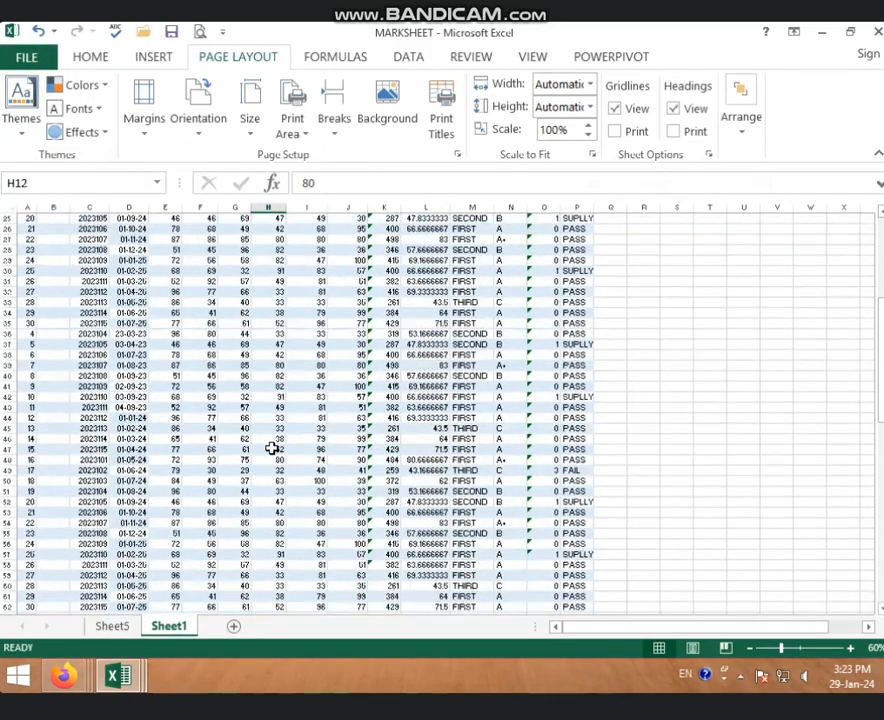
{"action": "scroll", "coordinate": [271, 451], "scroll_direction": "down", "scroll_amount": 10}
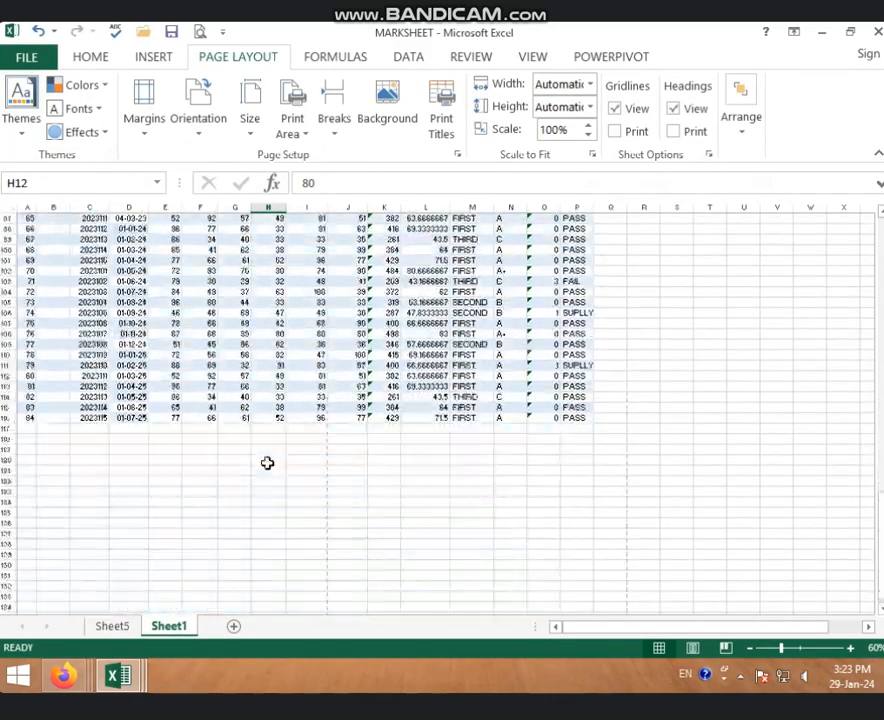
{"action": "scroll", "coordinate": [263, 463], "scroll_direction": "up", "scroll_amount": 6}
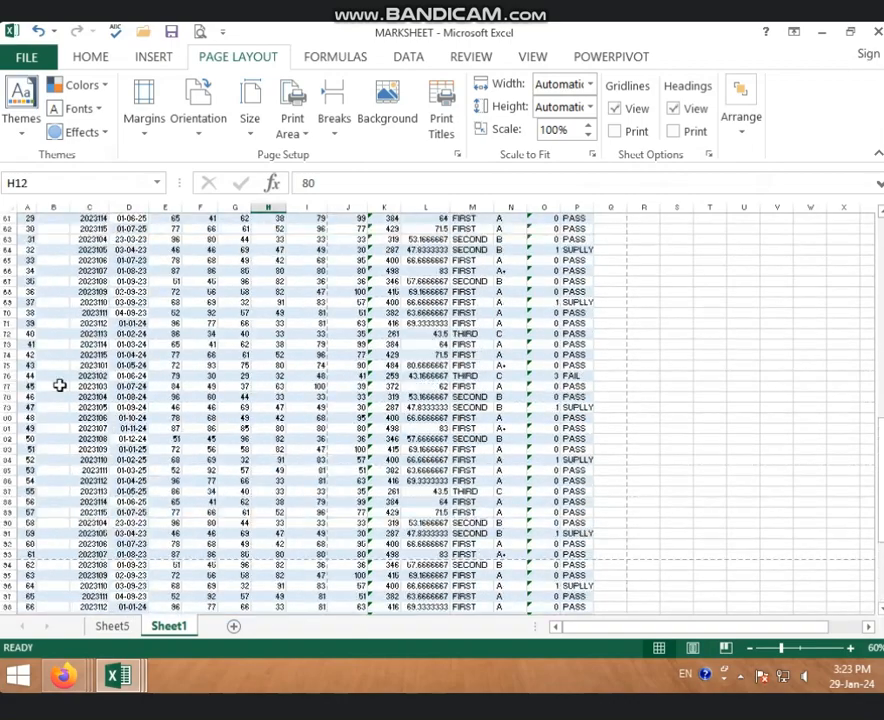
{"action": "left_click", "coordinate": [27, 321]}
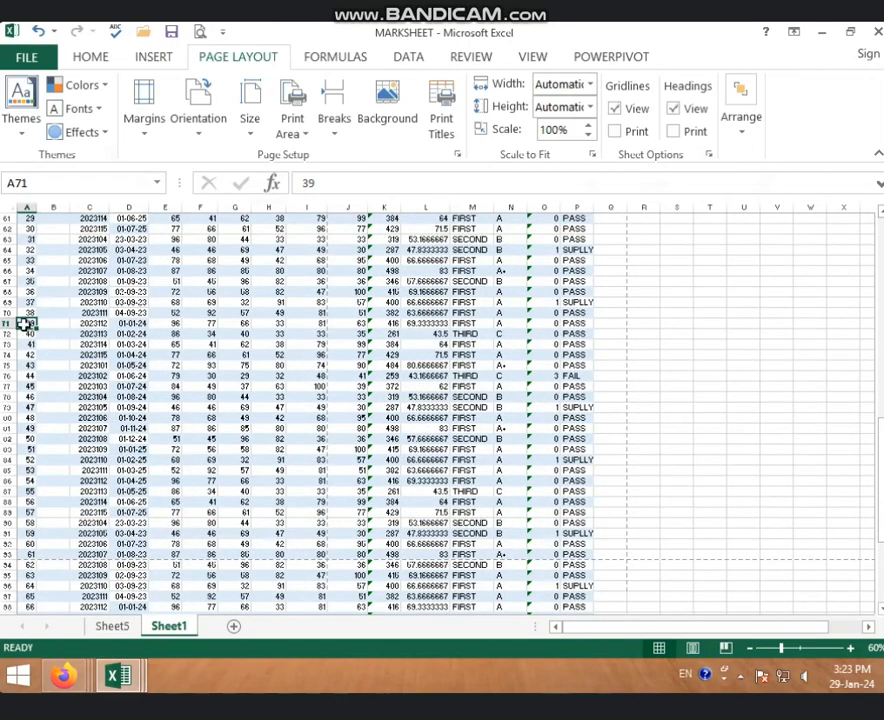
{"action": "left_click_drag", "start_coordinate": [27, 321], "coordinate": [625, 686]}
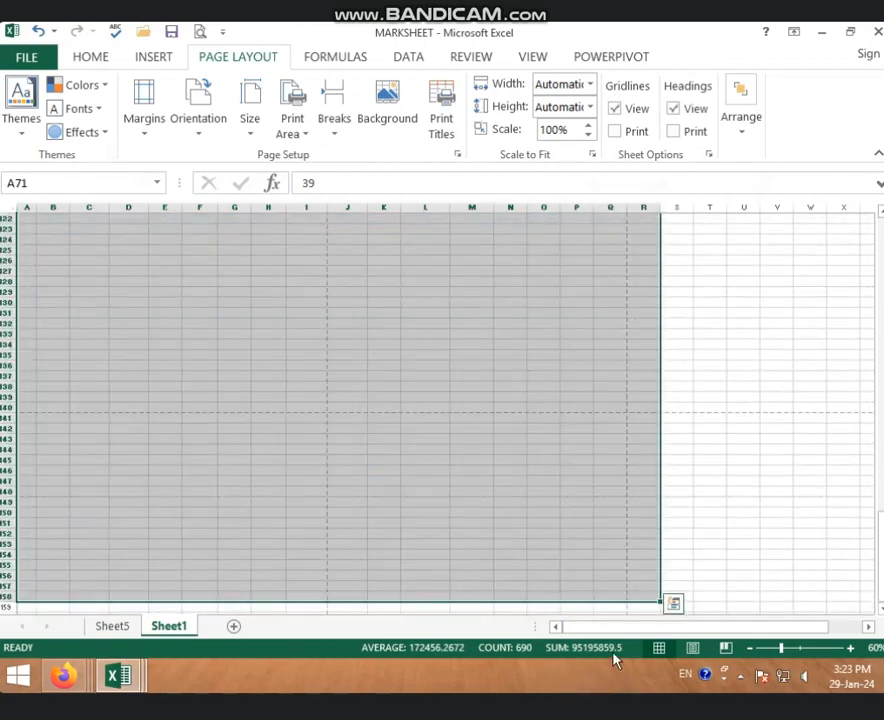
{"action": "key", "text": "Delete"}
Switch the worksheet to Page Layout view and deselect the cleared range.
{"action": "scroll", "coordinate": [476, 560], "scroll_direction": "up", "scroll_amount": 20}
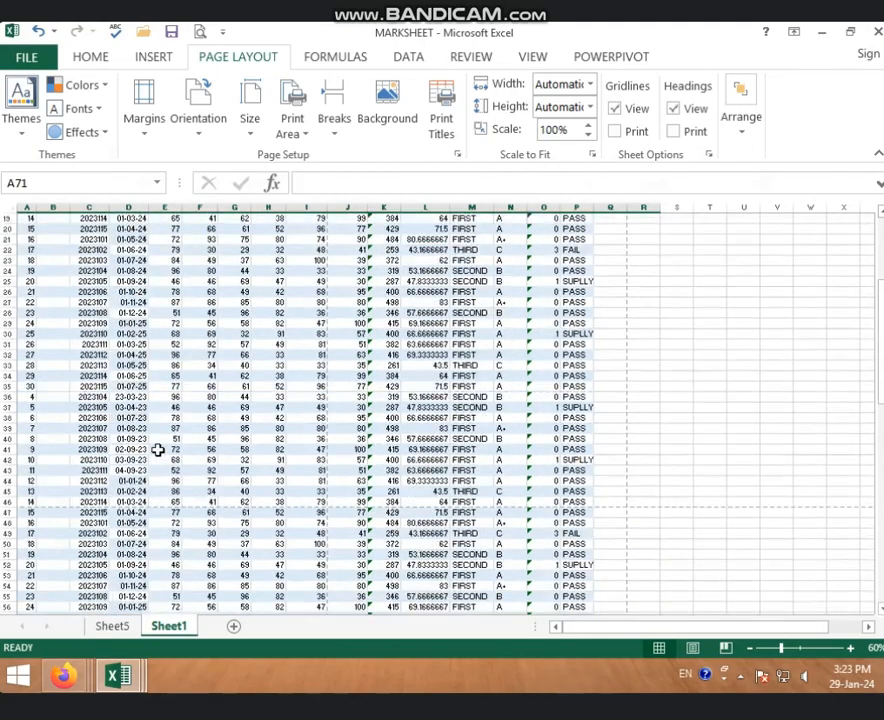
{"action": "scroll", "coordinate": [157, 450], "scroll_direction": "up", "scroll_amount": 6}
{"action": "scroll", "coordinate": [195, 460], "scroll_direction": "down", "scroll_amount": 3}
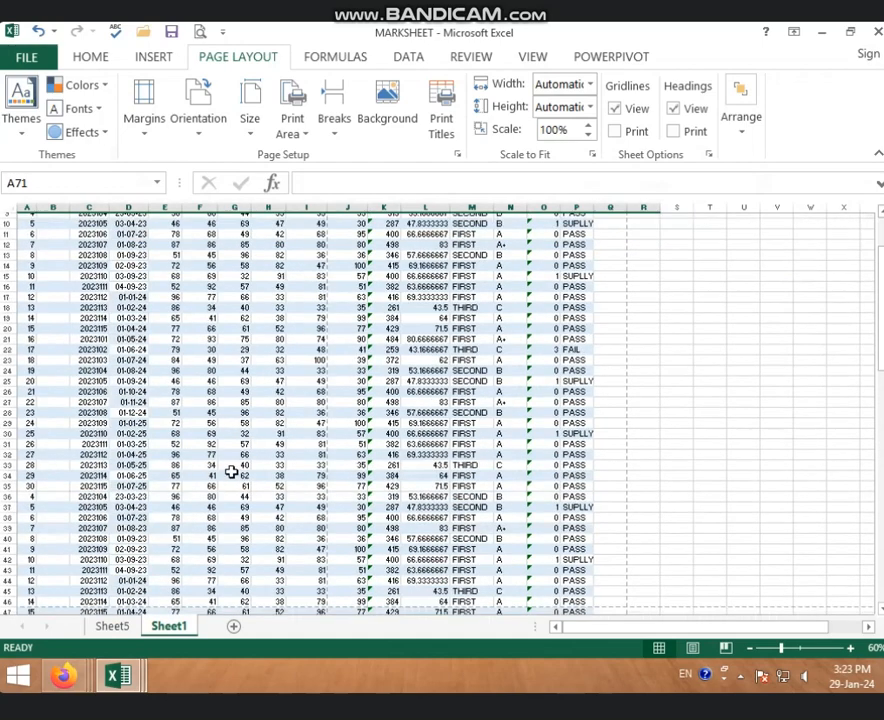
{"action": "left_click", "coordinate": [691, 648]}
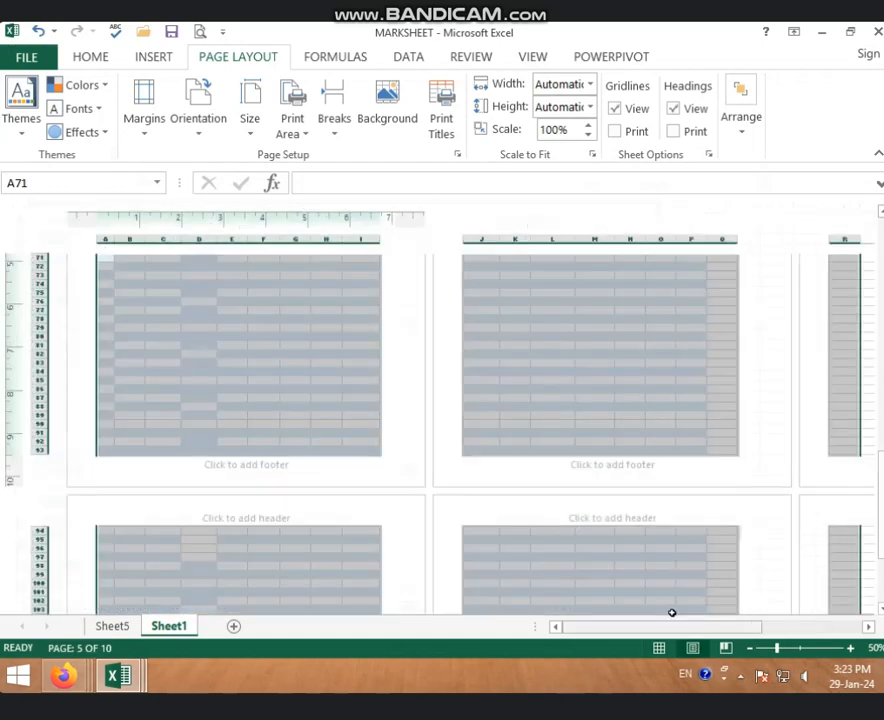
{"action": "left_click", "coordinate": [232, 414]}
Examine how the marksheet is divided into pages, from the title page to the emptied rows, and return to the first page.
{"action": "scroll", "coordinate": [220, 455], "scroll_direction": "up", "scroll_amount": 10}
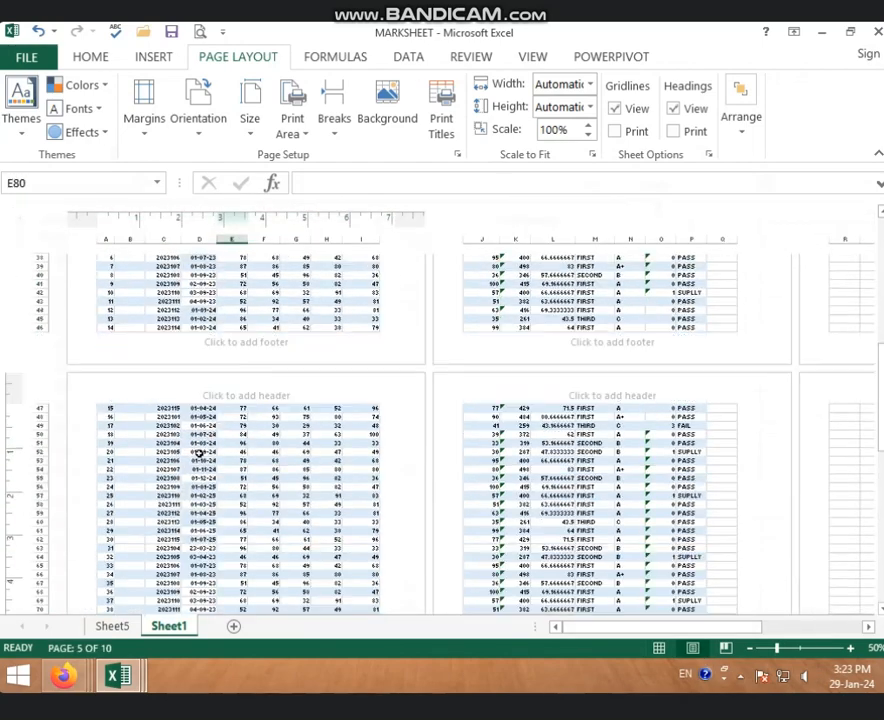
{"action": "scroll", "coordinate": [240, 445], "scroll_direction": "up", "scroll_amount": 6}
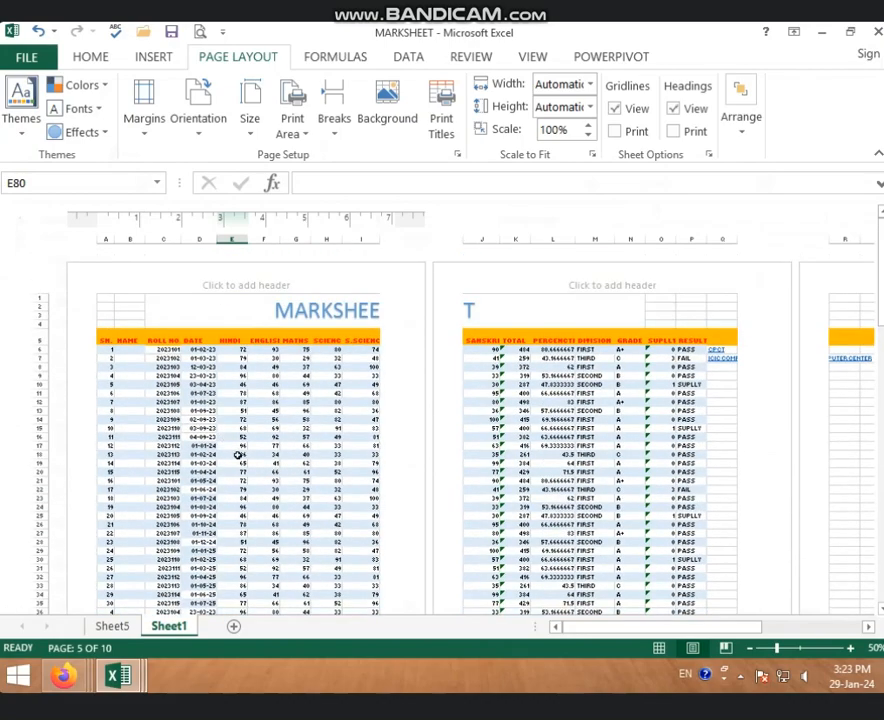
{"action": "scroll", "coordinate": [257, 500], "scroll_direction": "down", "scroll_amount": 10}
{"action": "scroll", "coordinate": [337, 490], "scroll_direction": "down", "scroll_amount": 9}
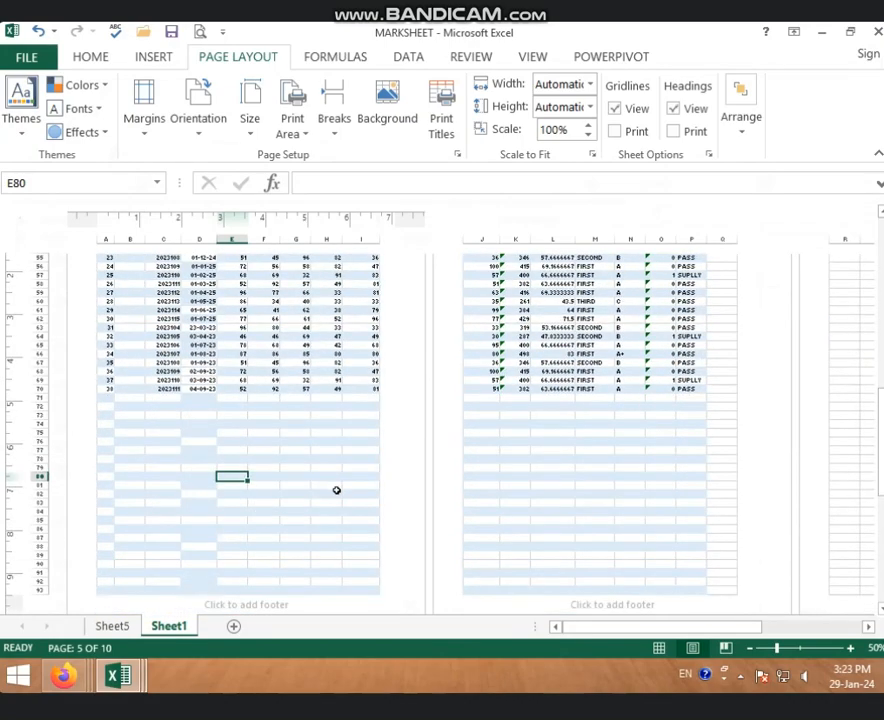
{"action": "scroll", "coordinate": [340, 495], "scroll_direction": "up", "scroll_amount": 5}
{"action": "scroll", "coordinate": [337, 493], "scroll_direction": "down", "scroll_amount": 8}
{"action": "scroll", "coordinate": [330, 490], "scroll_direction": "down", "scroll_amount": 5}
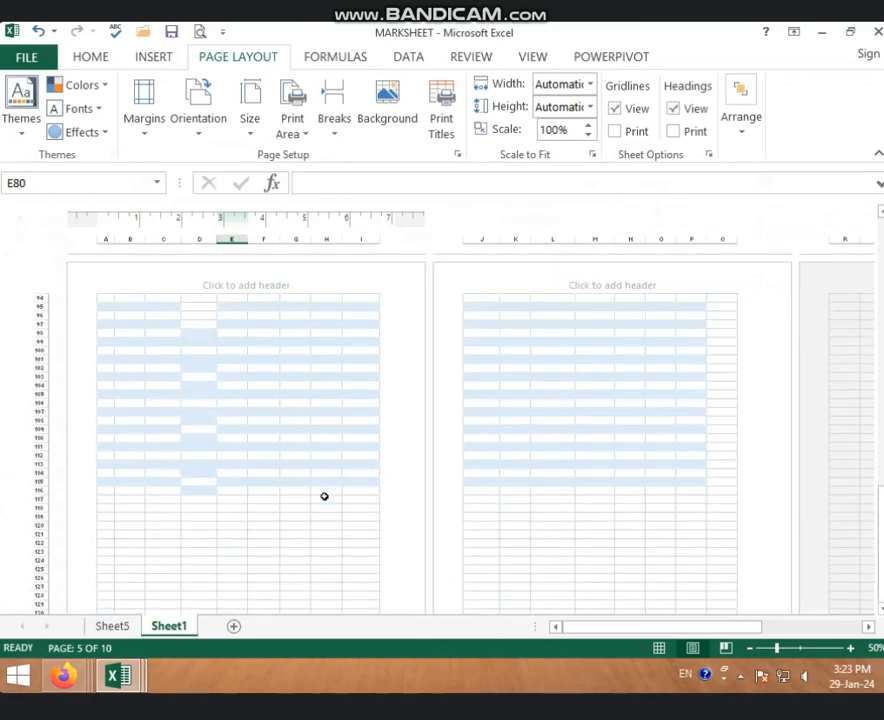
{"action": "scroll", "coordinate": [314, 513], "scroll_direction": "up", "scroll_amount": 8}
{"action": "scroll", "coordinate": [270, 550], "scroll_direction": "up", "scroll_amount": 15}
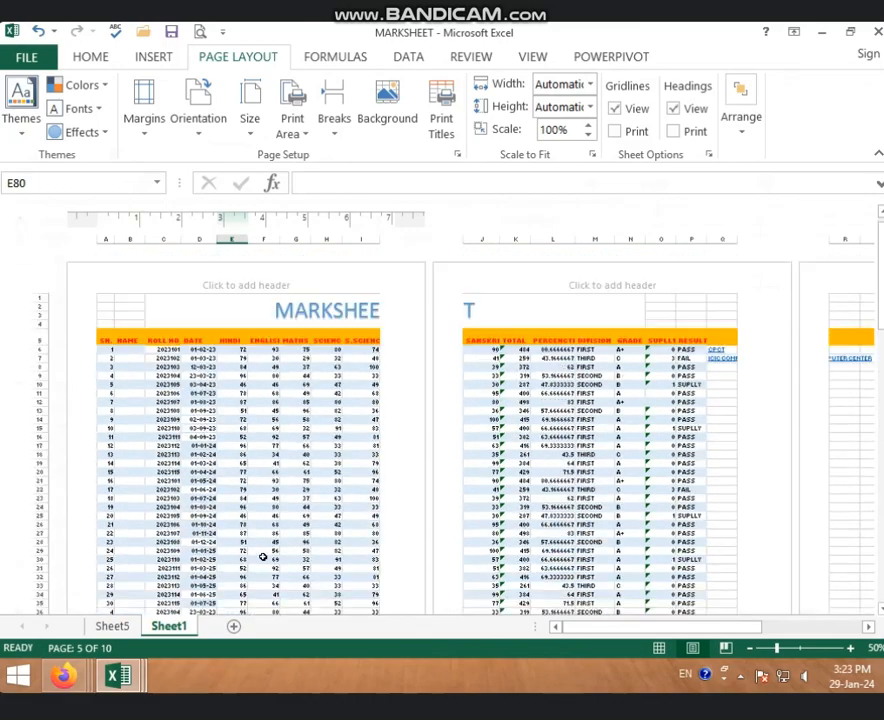
{"action": "left_click", "coordinate": [322, 453]}
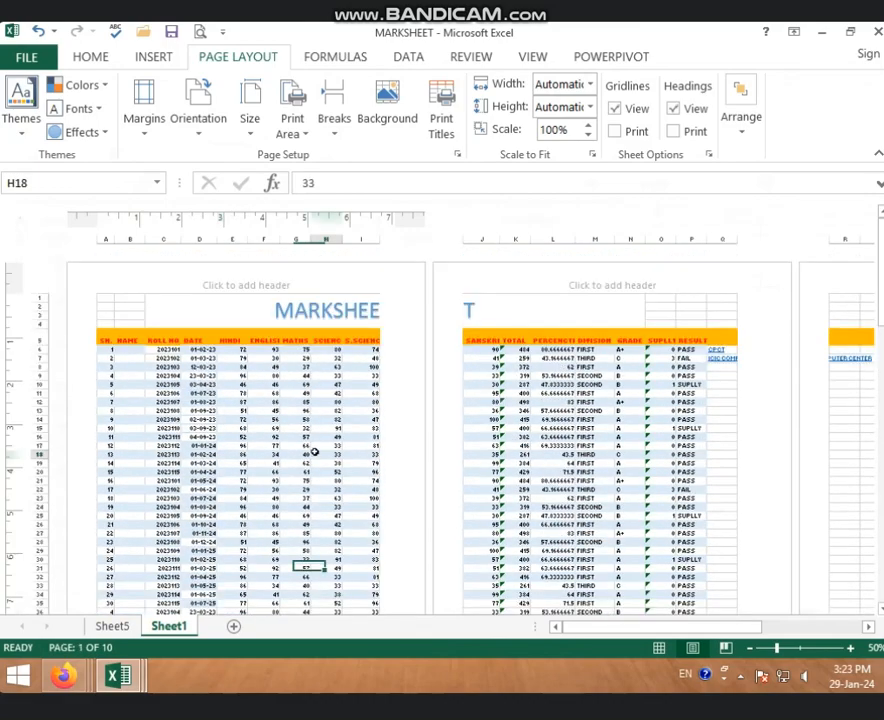
Return the worksheet to Normal view and fit its print width to 1 page.
{"action": "left_click", "coordinate": [660, 648]}
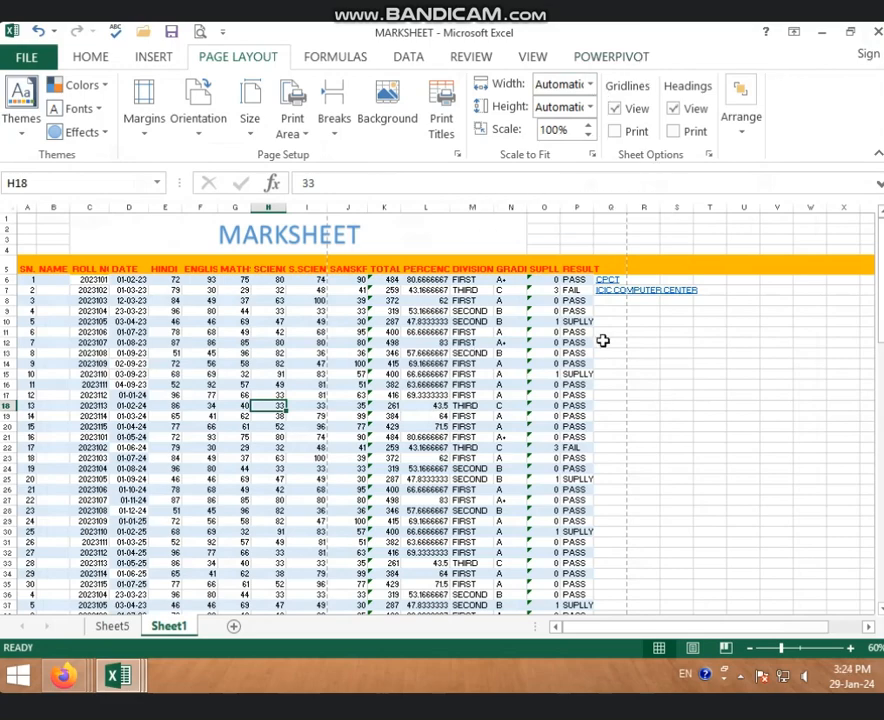
{"action": "left_click", "coordinate": [566, 363]}
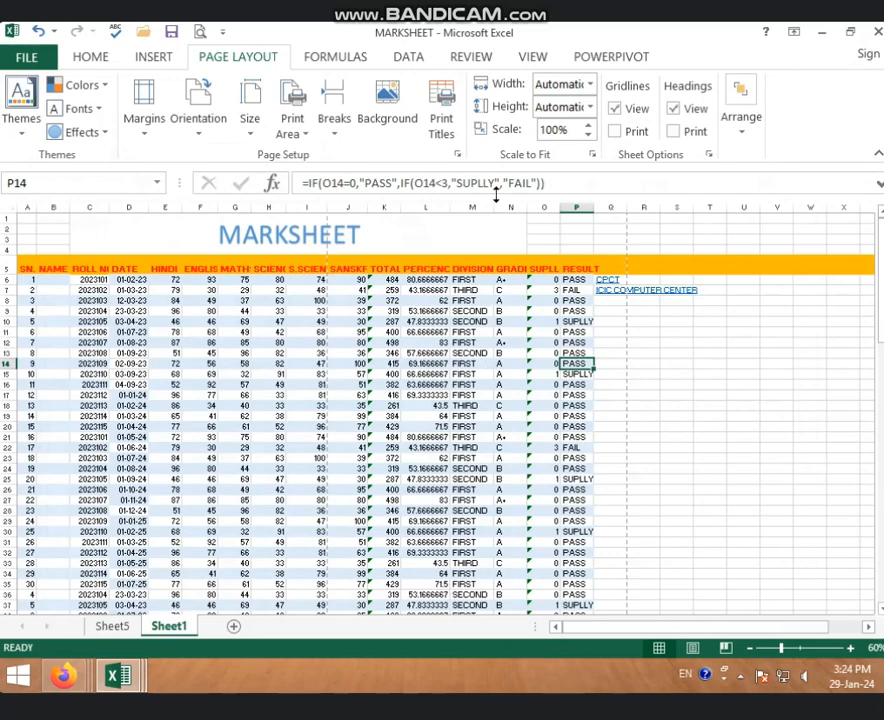
{"action": "left_click", "coordinate": [590, 85]}
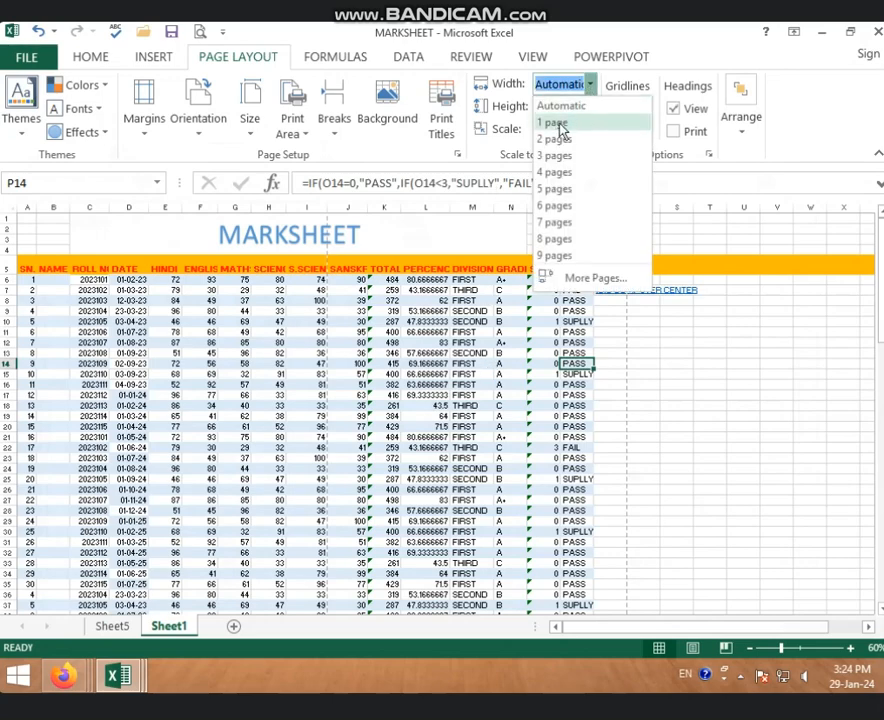
{"action": "left_click", "coordinate": [560, 130]}
{"action": "left_click", "coordinate": [472, 479]}
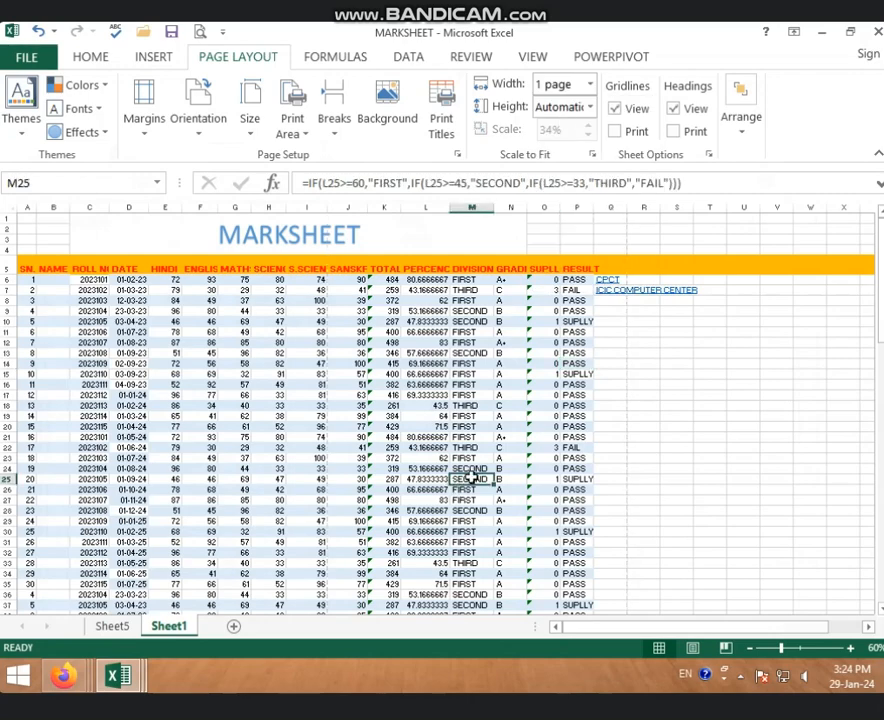
Check the marksheet fitted to one page wide in the print preview and return to the worksheet.
{"action": "key", "text": "ctrl+p"}
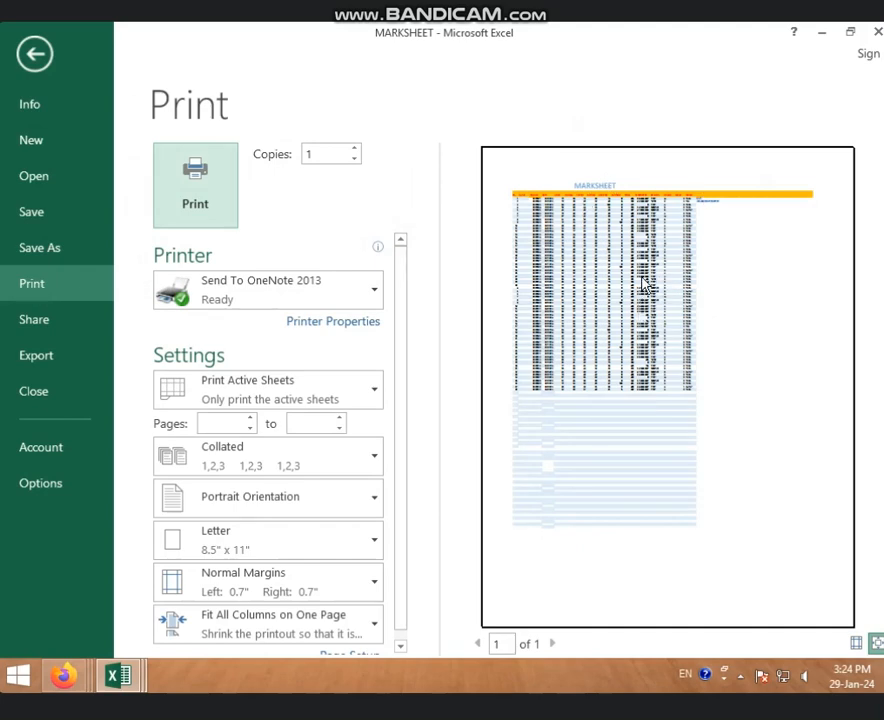
{"action": "left_click", "coordinate": [34, 54]}
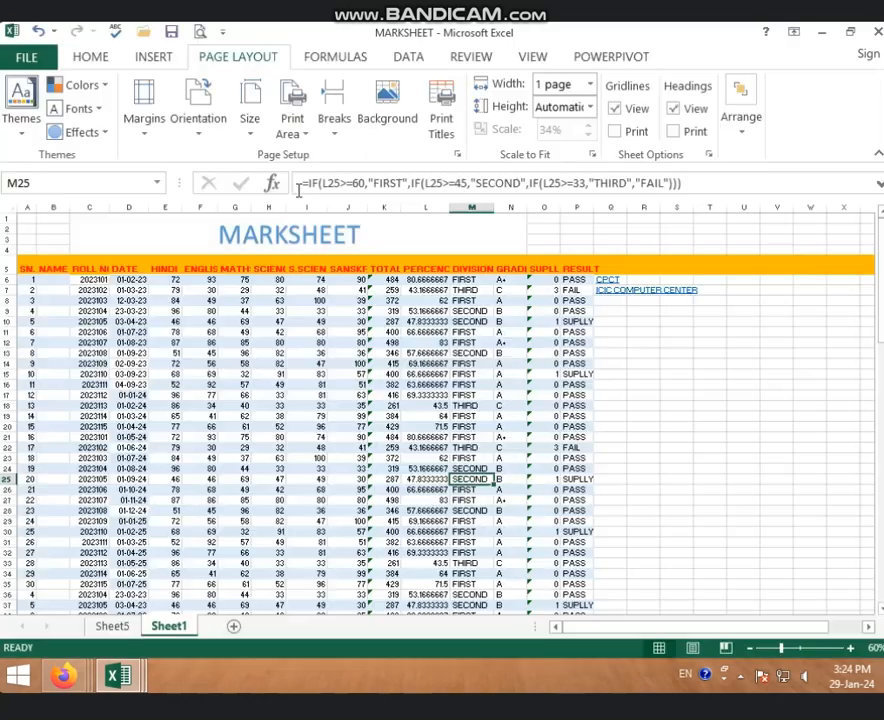
{"action": "left_click", "coordinate": [384, 353]}
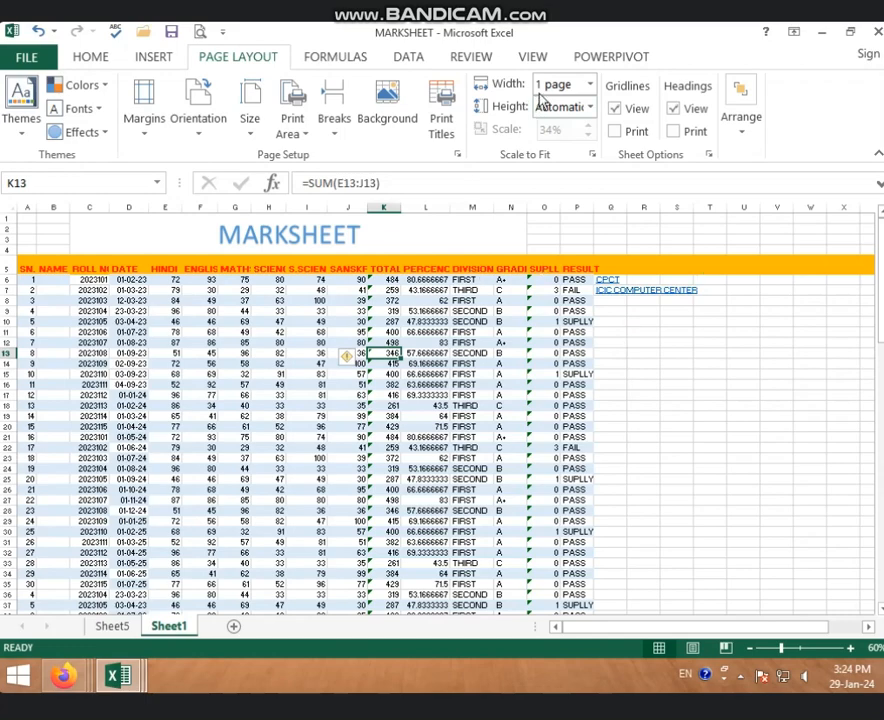
Change the print scaling to Automatic width and 1 page height, and check the result in the print preview.
{"action": "left_click", "coordinate": [590, 85]}
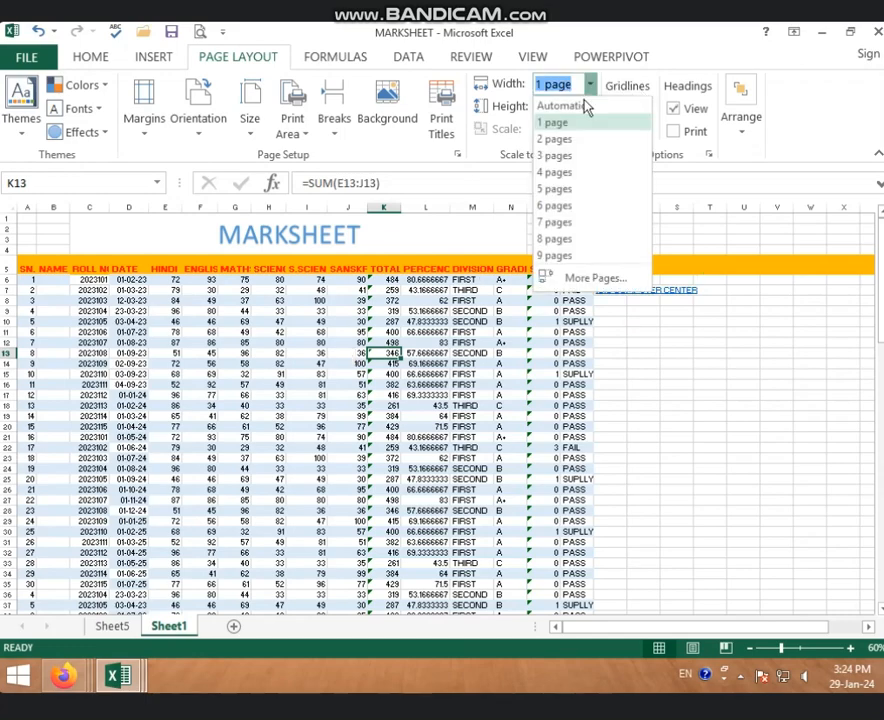
{"action": "left_click", "coordinate": [587, 107]}
{"action": "left_click", "coordinate": [590, 108]}
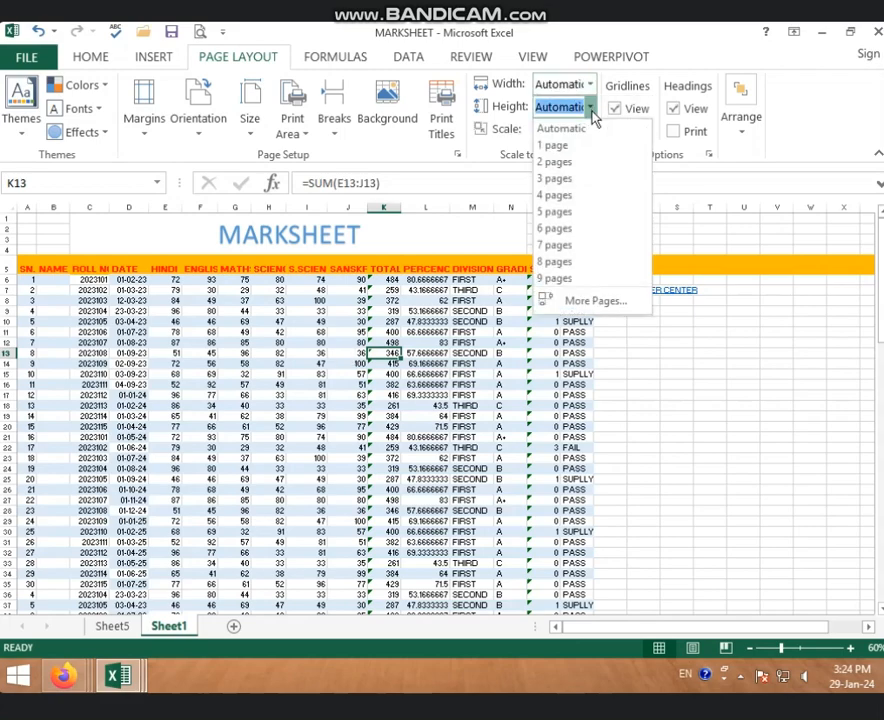
{"action": "left_click", "coordinate": [553, 147]}
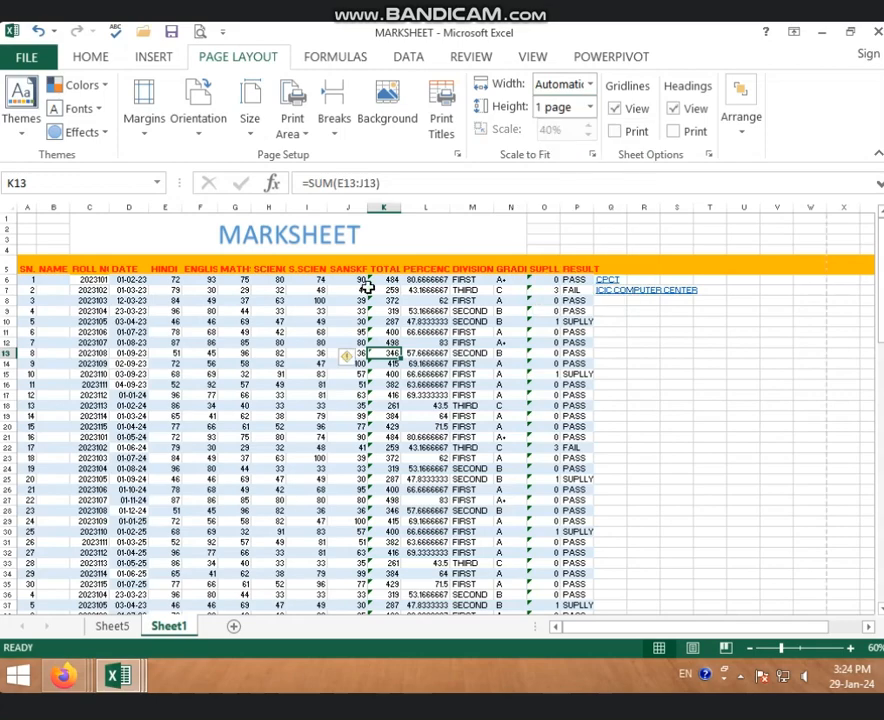
{"action": "left_click", "coordinate": [311, 388]}
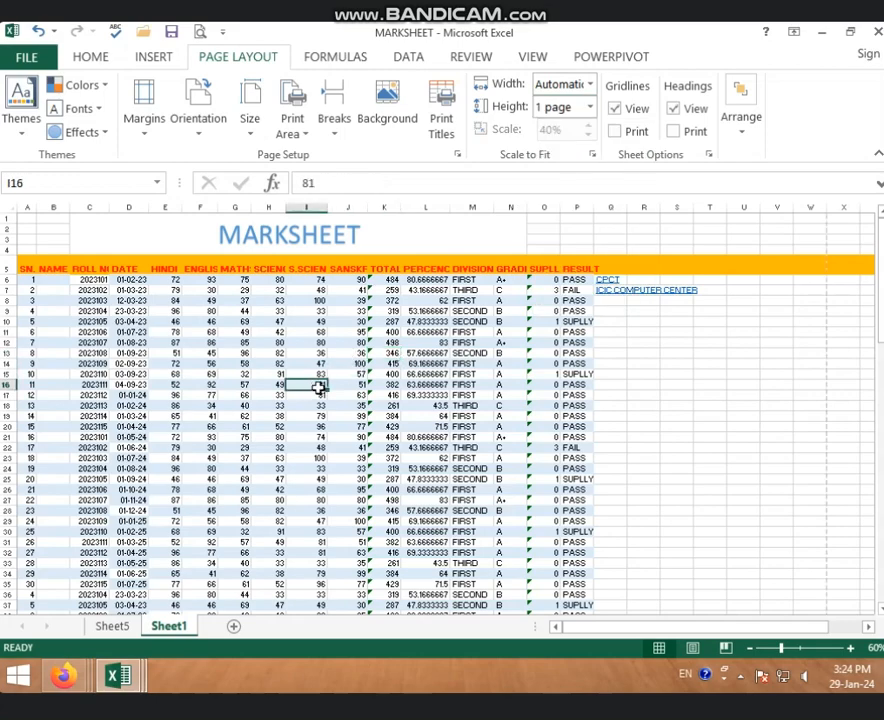
{"action": "key", "text": "ctrl+p"}
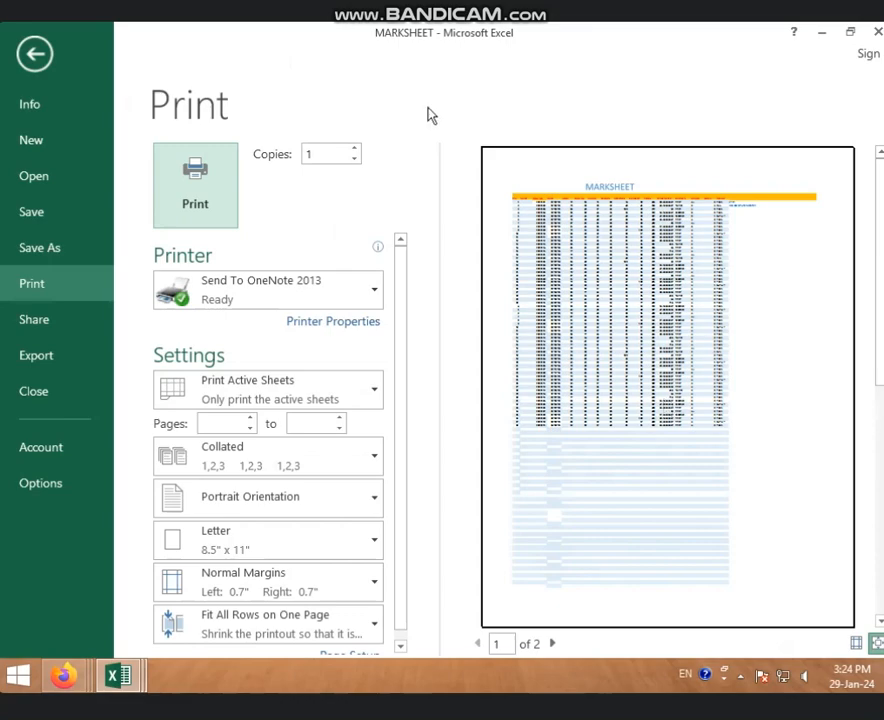
{"action": "left_click", "coordinate": [36, 56]}
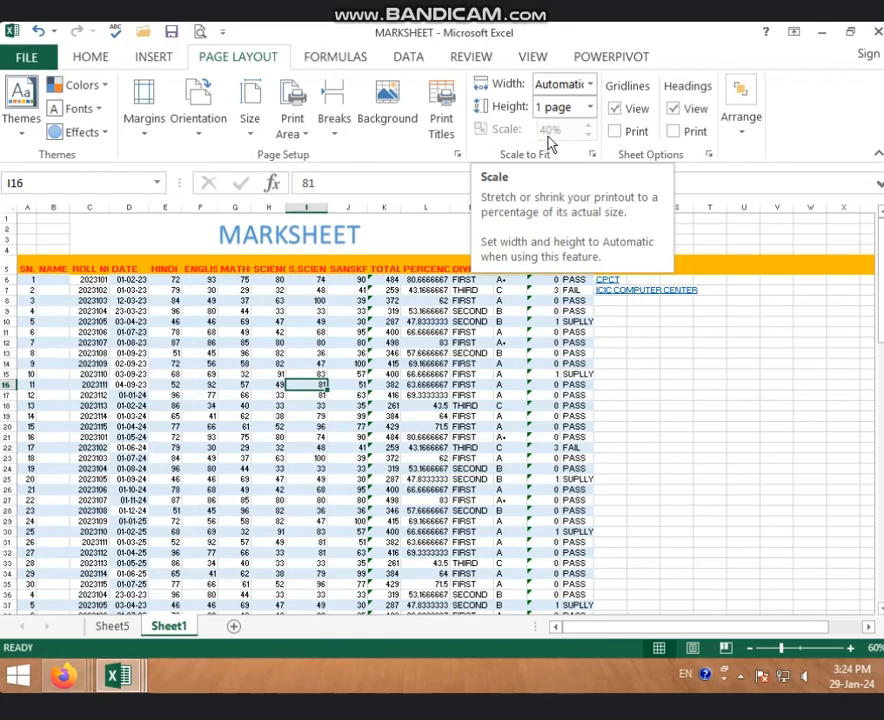
Reset the print height to Automatic and check the marksheet in the print preview.
{"action": "left_click", "coordinate": [589, 106]}
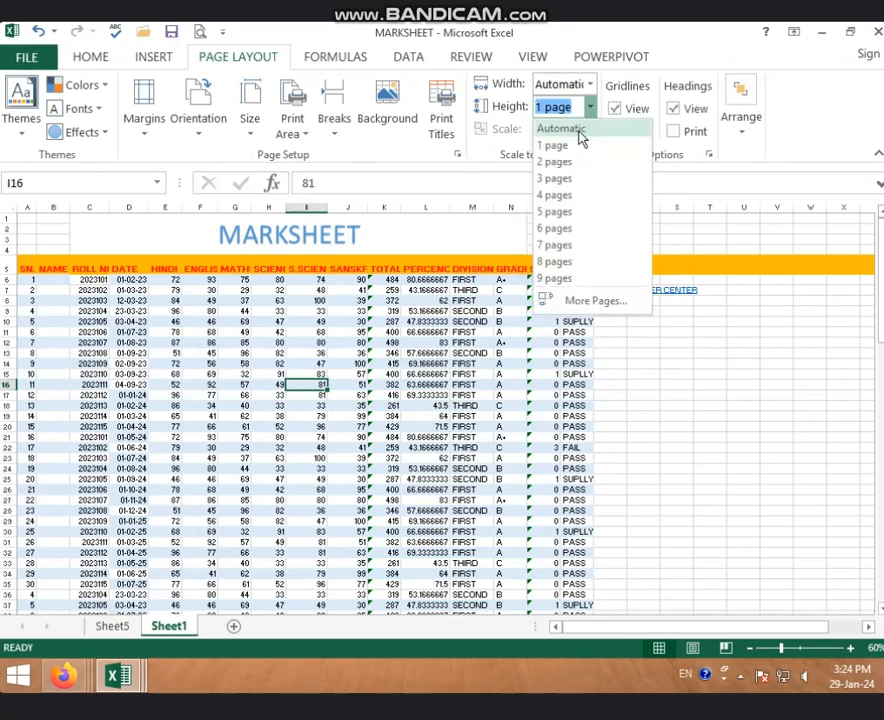
{"action": "left_click", "coordinate": [561, 128]}
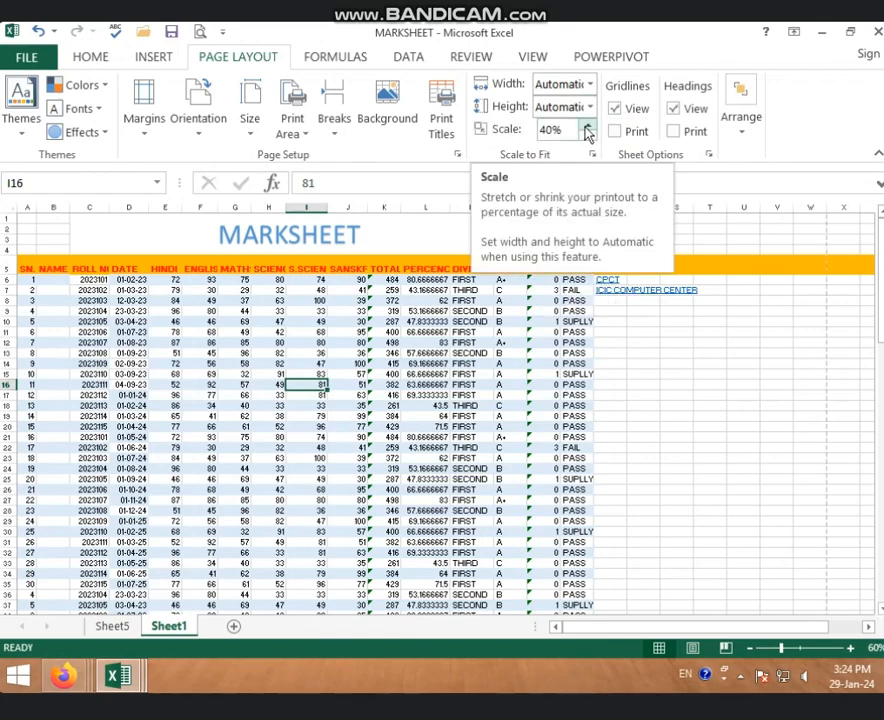
{"action": "key", "text": "ctrl+p"}
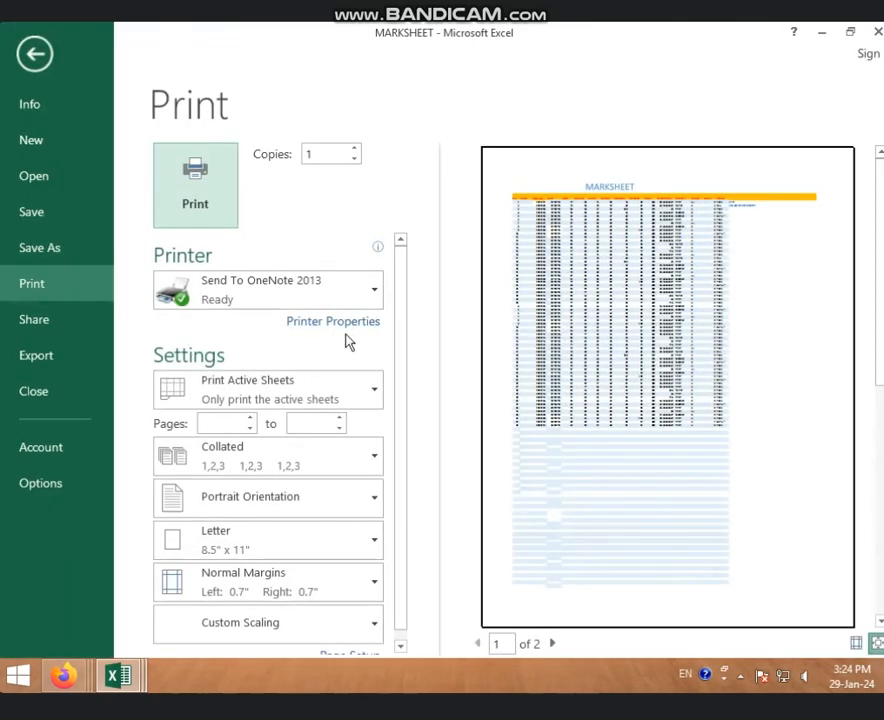
{"action": "left_click", "coordinate": [34, 60]}
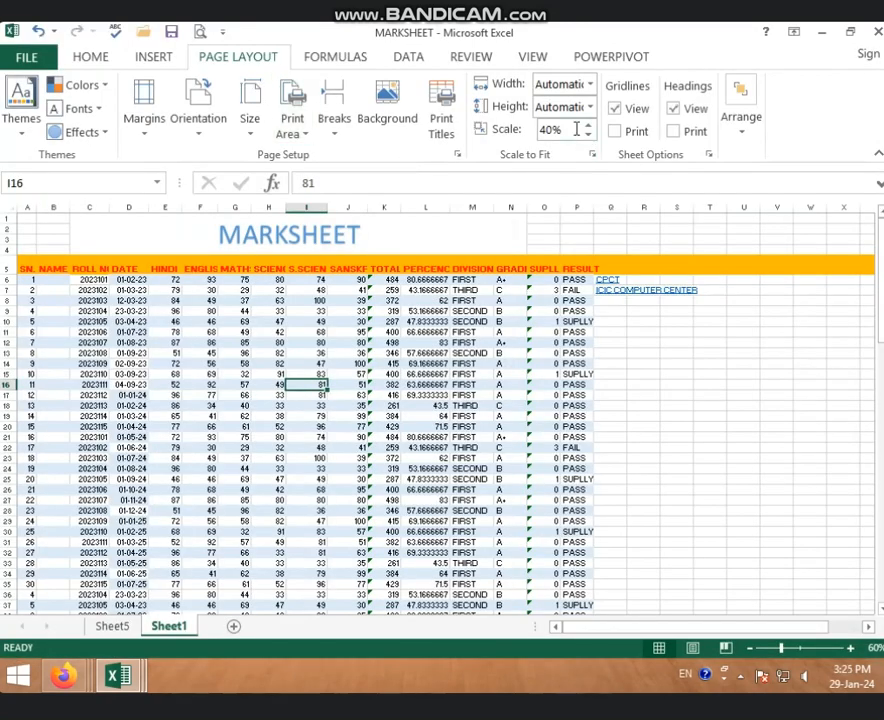
Set the print scale to 55% and check the marksheet's first page in the print preview.
{"action": "left_click", "coordinate": [587, 125]}
{"action": "left_click", "coordinate": [587, 125]}
{"action": "left_click", "coordinate": [587, 125]}
{"action": "left_click", "coordinate": [587, 126]}
{"action": "left_click", "coordinate": [587, 126]}
{"action": "left_click", "coordinate": [587, 126]}
{"action": "left_click", "coordinate": [587, 126]}
{"action": "left_click", "coordinate": [587, 126]}
{"action": "left_click", "coordinate": [587, 126]}
{"action": "left_click", "coordinate": [587, 135]}
{"action": "left_click", "coordinate": [587, 135]}
{"action": "left_click", "coordinate": [587, 135]}
{"action": "left_click", "coordinate": [588, 138]}
{"action": "left_click", "coordinate": [588, 138]}
{"action": "left_click", "coordinate": [588, 138]}
{"action": "key", "text": "ctrl+p"}
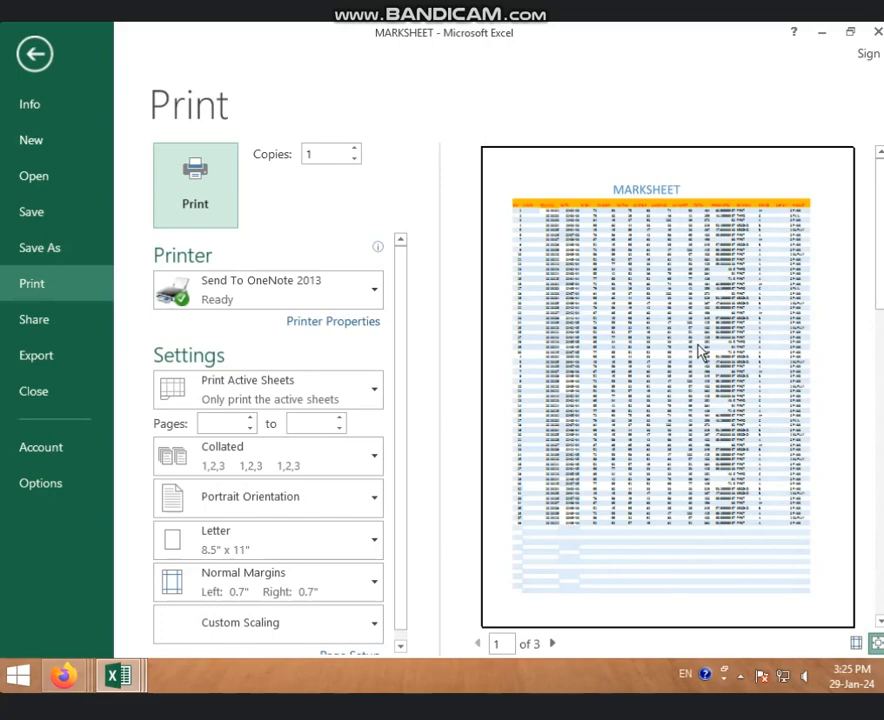
{"action": "left_click", "coordinate": [34, 55]}
Set the print scale to 70%, check the first page in the print preview, and return to the worksheet.
{"action": "scroll", "coordinate": [205, 415], "scroll_direction": "down", "scroll_amount": 1}
{"action": "scroll", "coordinate": [205, 415], "scroll_direction": "down", "scroll_amount": 3}
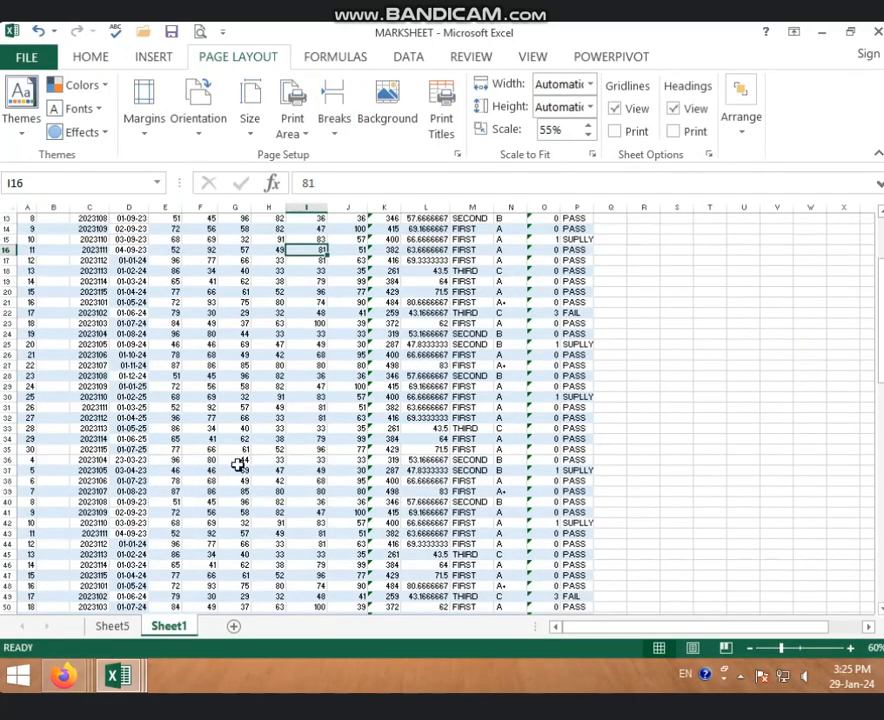
{"action": "scroll", "coordinate": [237, 461], "scroll_direction": "up", "scroll_amount": 3}
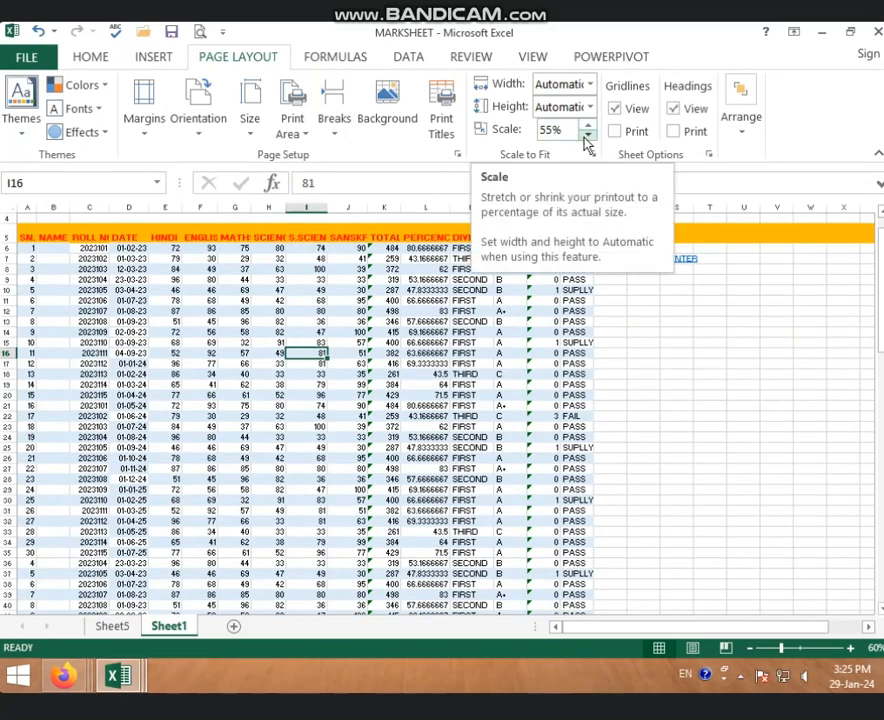
{"action": "scroll", "coordinate": [416, 389], "scroll_direction": "up", "scroll_amount": 1}
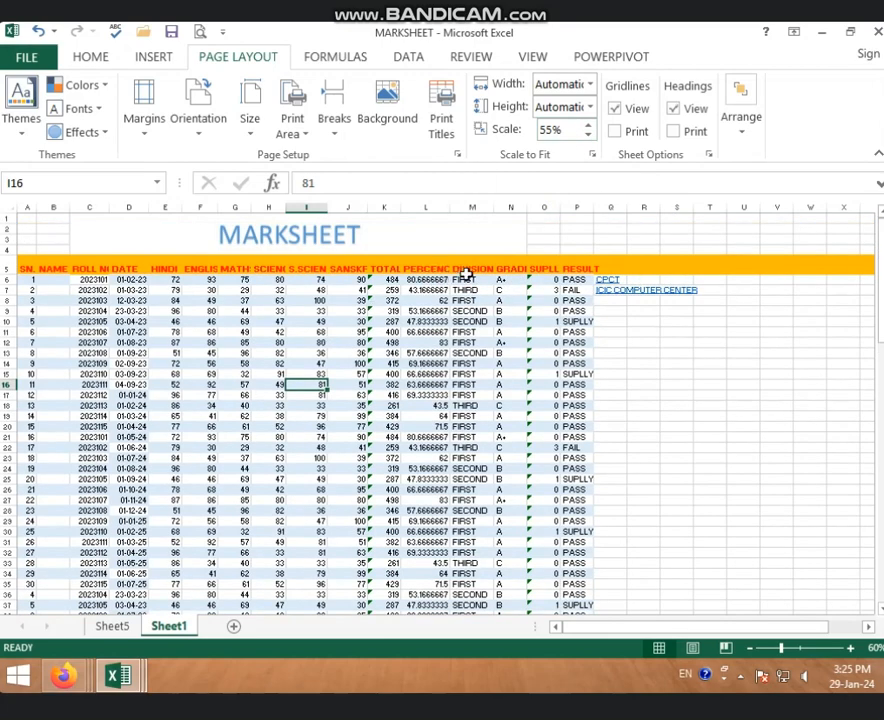
{"action": "left_click", "coordinate": [590, 125]}
{"action": "left_click", "coordinate": [590, 125]}
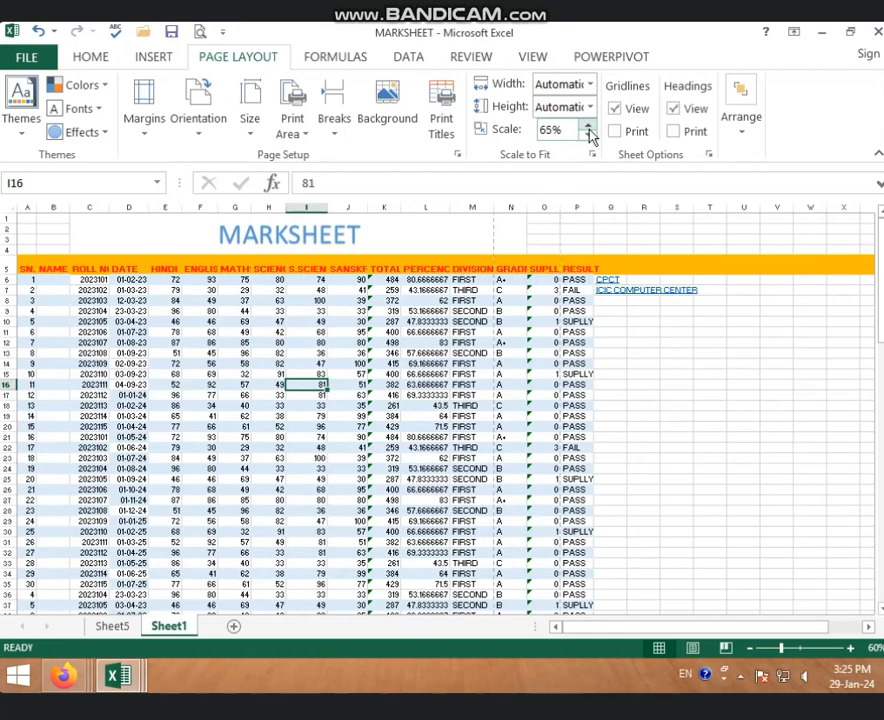
{"action": "left_click", "coordinate": [590, 125]}
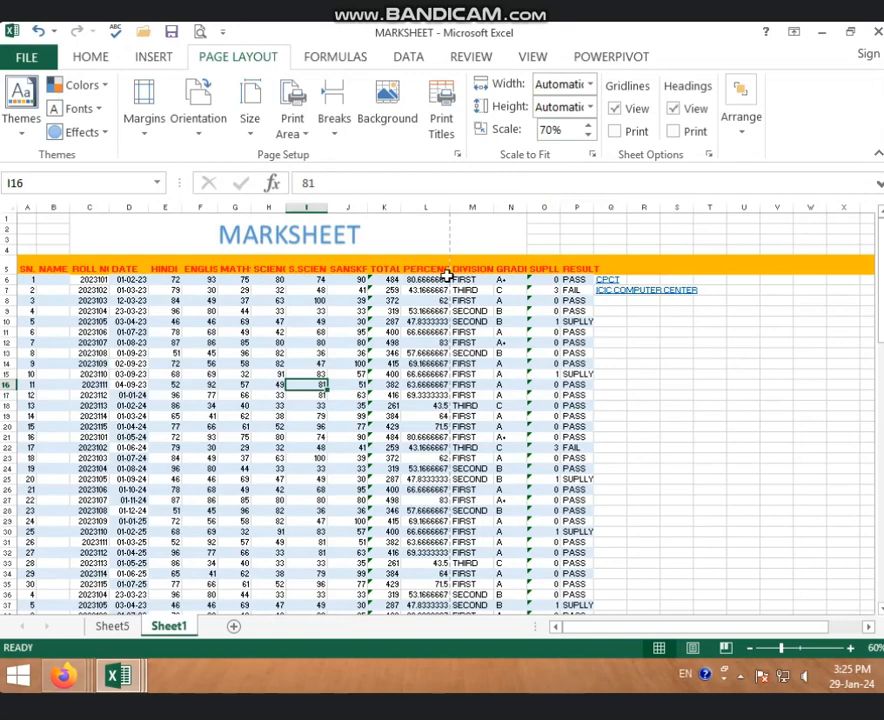
{"action": "key", "text": "ctrl+p"}
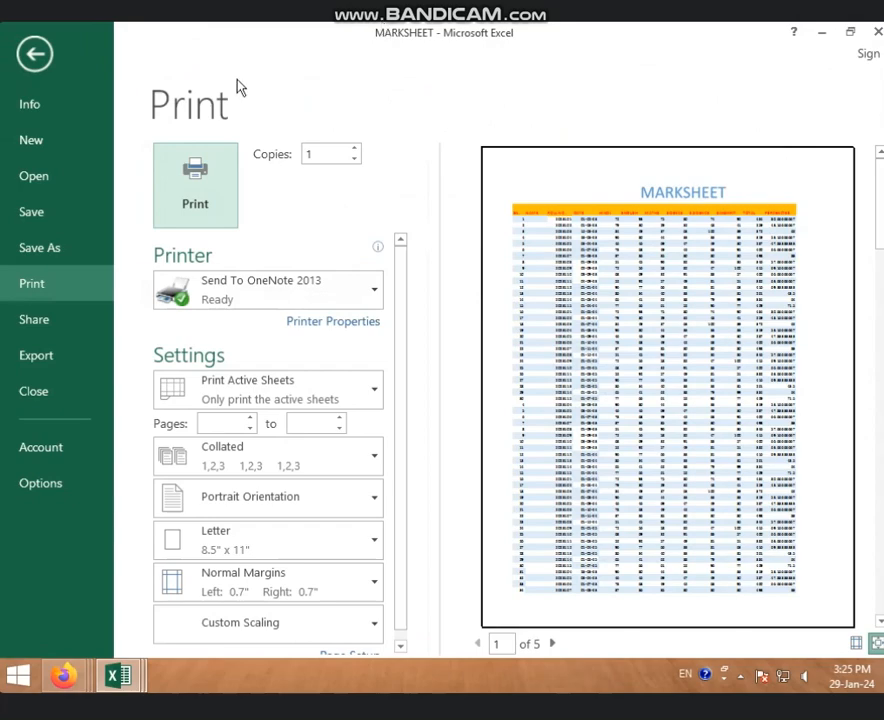
{"action": "left_click", "coordinate": [26, 62]}
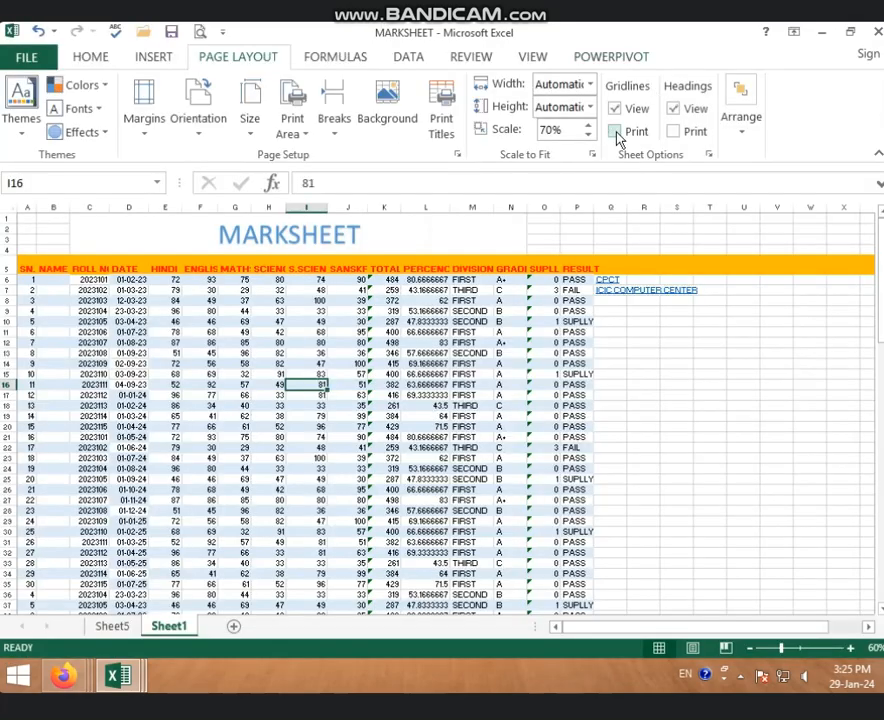
{"action": "left_click", "coordinate": [592, 108]}
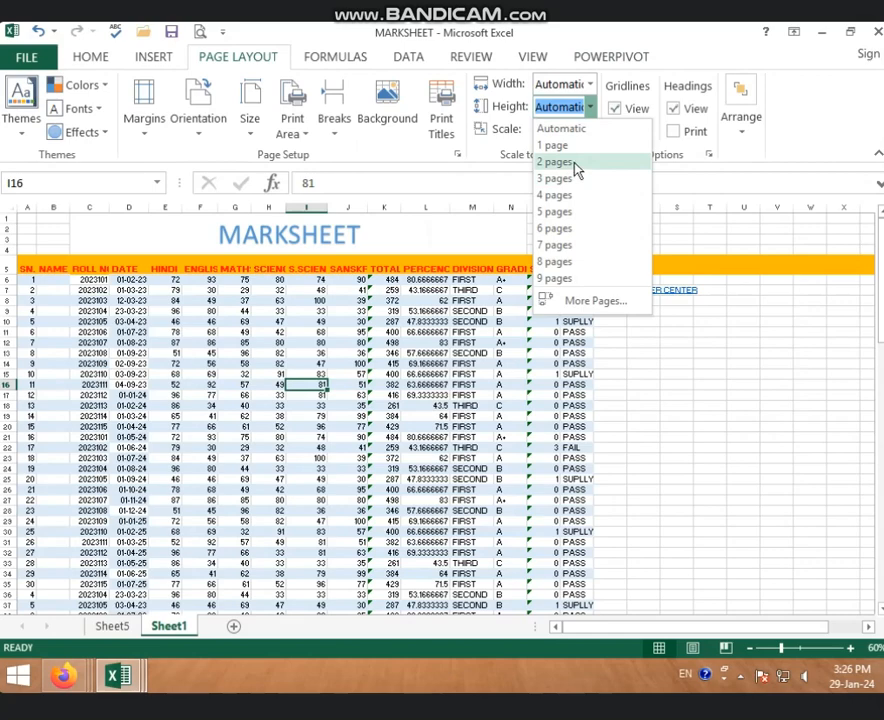
{"action": "left_click", "coordinate": [410, 340]}
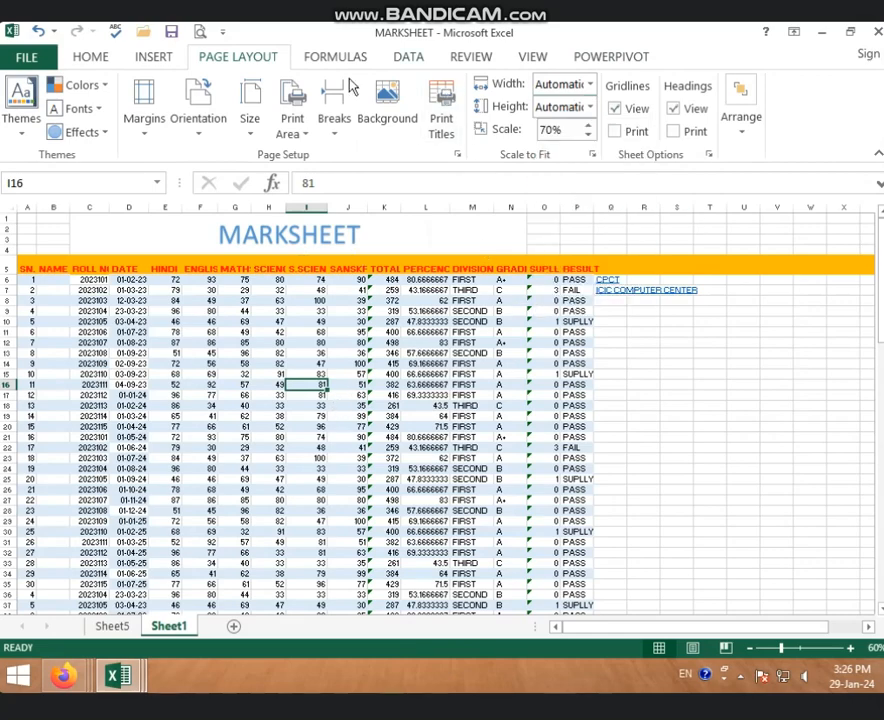